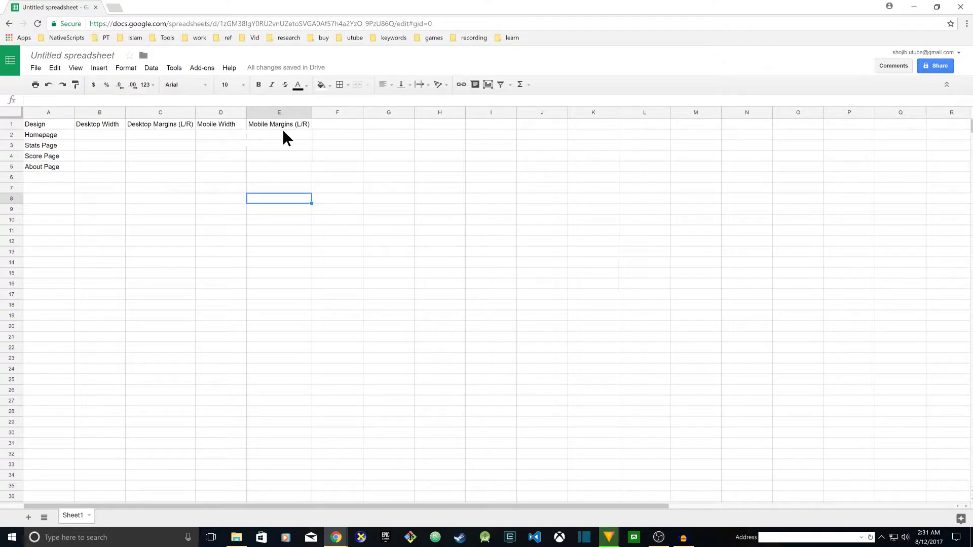
Step: Fill in the Homepage row with desktop width 1600, desktop margins 20/20, mobile width 500 and mobile margins 10/10
left_click(105, 135)
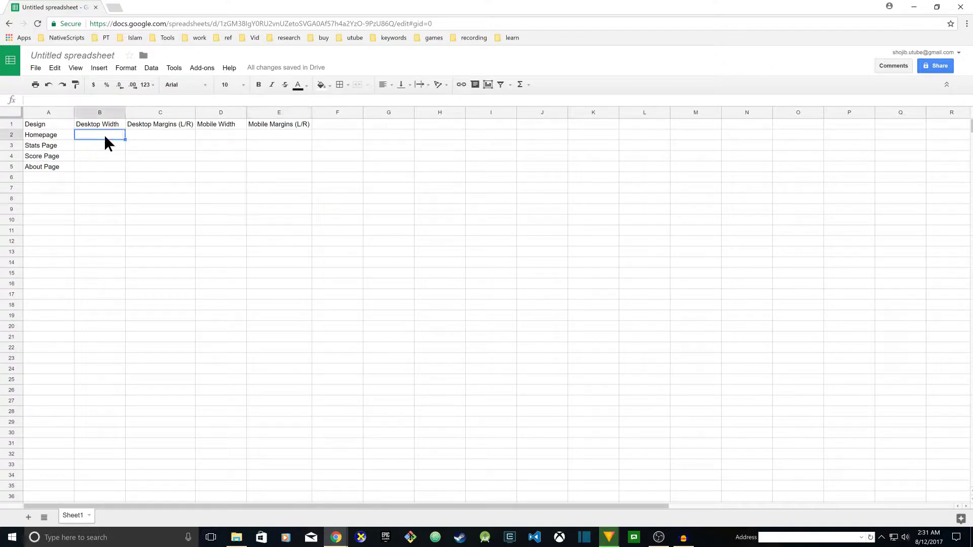
type("1600")
key("Tab")
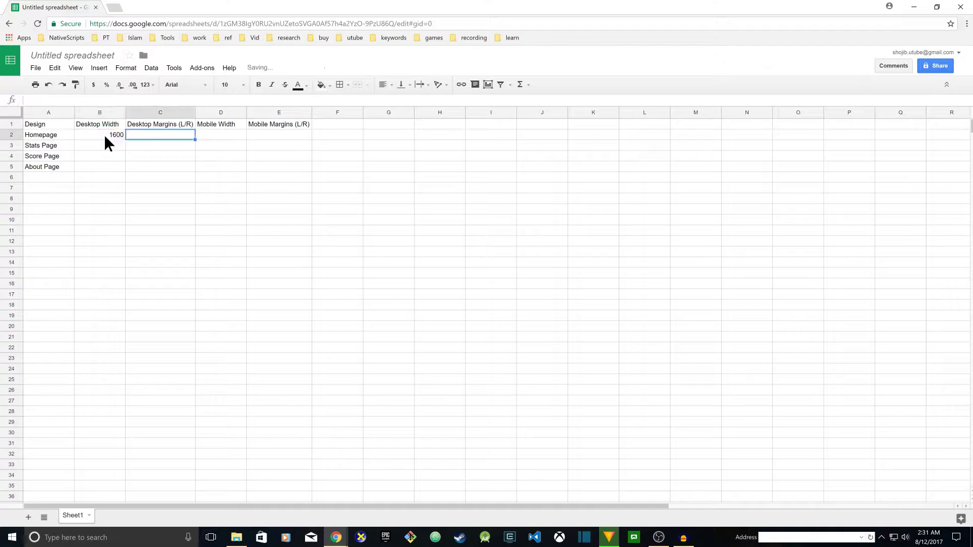
type("20/20")
left_click(220, 133)
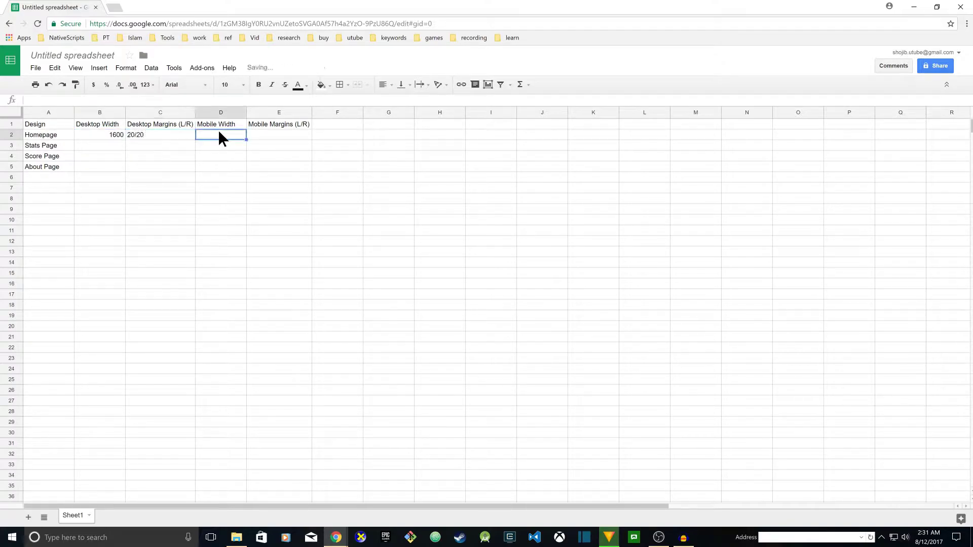
type("500")
key("Tab")
type("10/10")
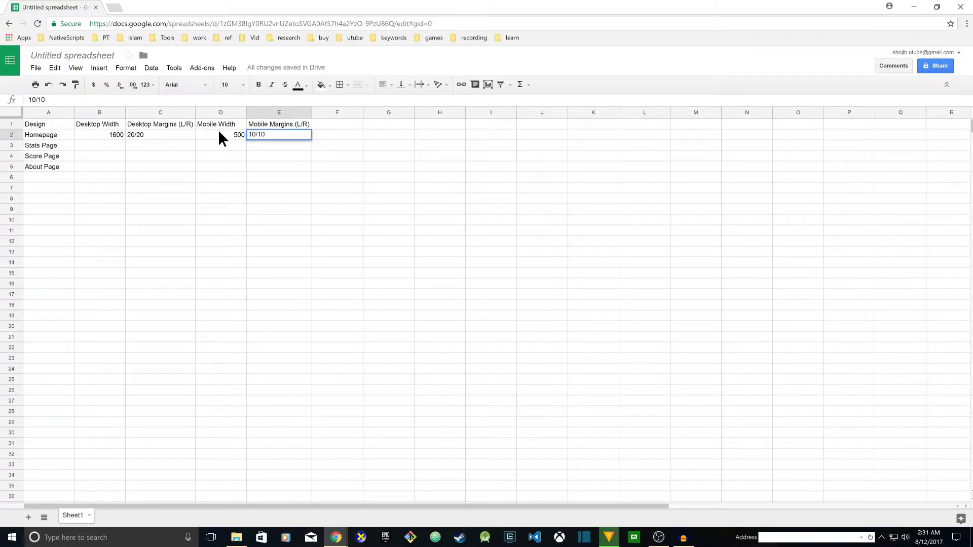
Step: Copy the Homepage width and margin values into the Stats Page, Score Page and About Page rows
left_click(113, 134)
left_click(306, 134, "shift")
key("ctrl+c")
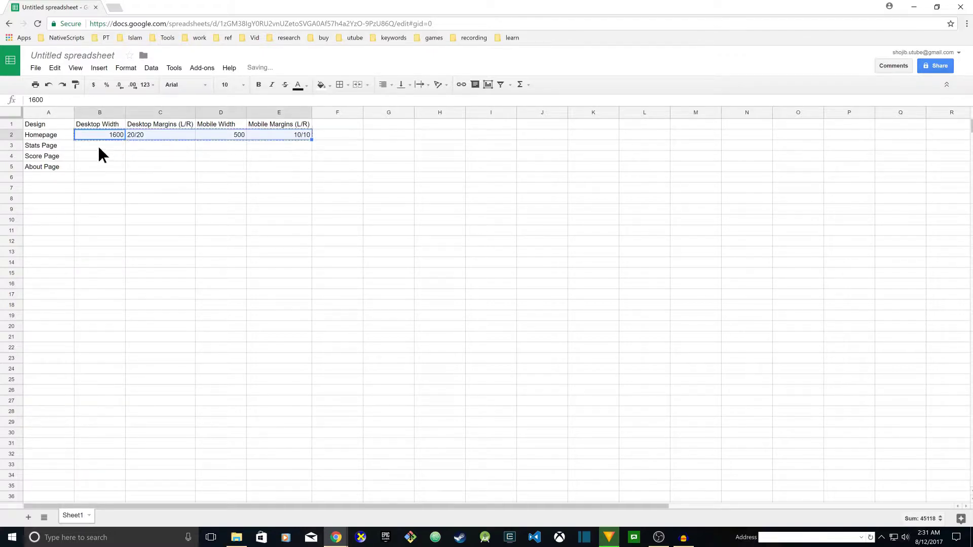
left_click(106, 146)
key("ctrl+v")
left_click(105, 157)
key("ctrl+v")
left_click(109, 166)
key("ctrl+v")
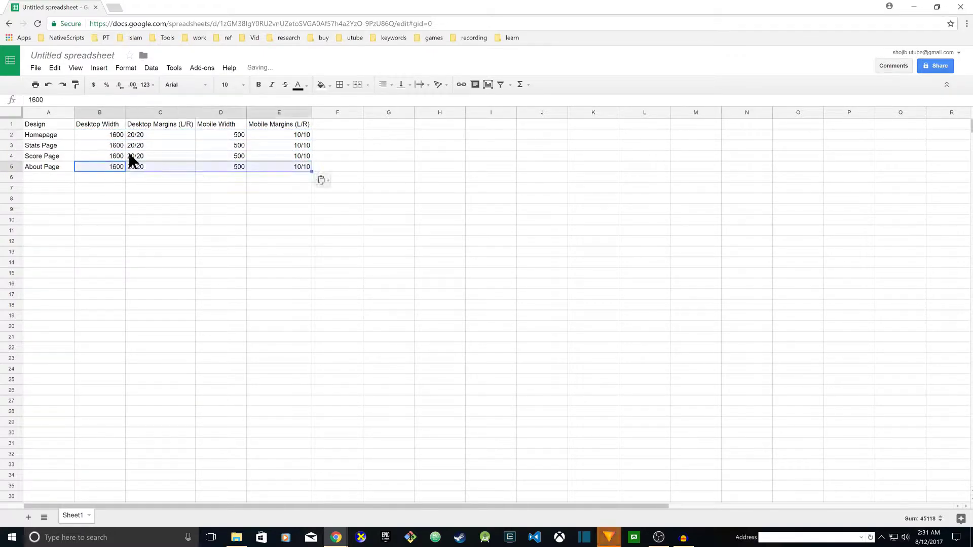
Step: Examine how the values in the desktop and mobile width and margin columns are aligned
left_click(113, 135)
left_click_drag(276, 209, 273, 200)
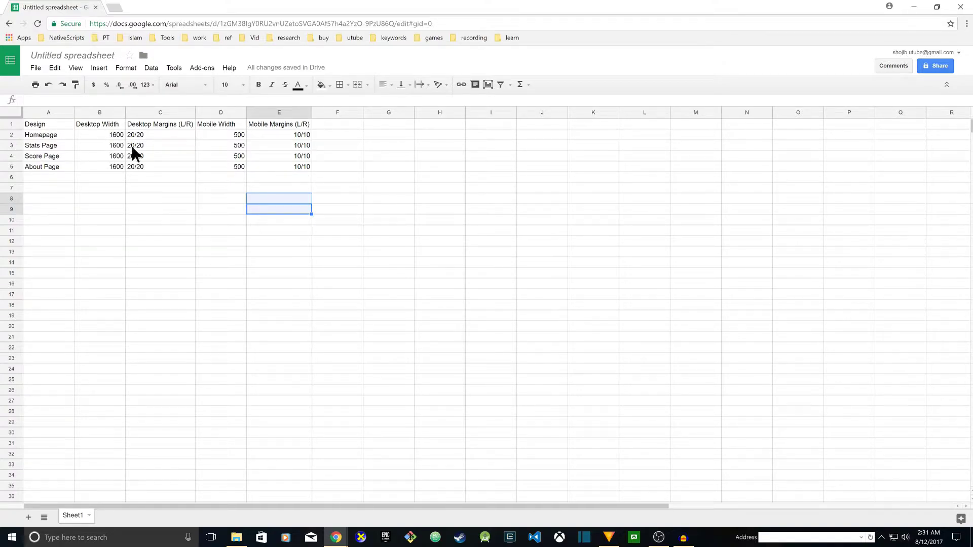
left_click(100, 132)
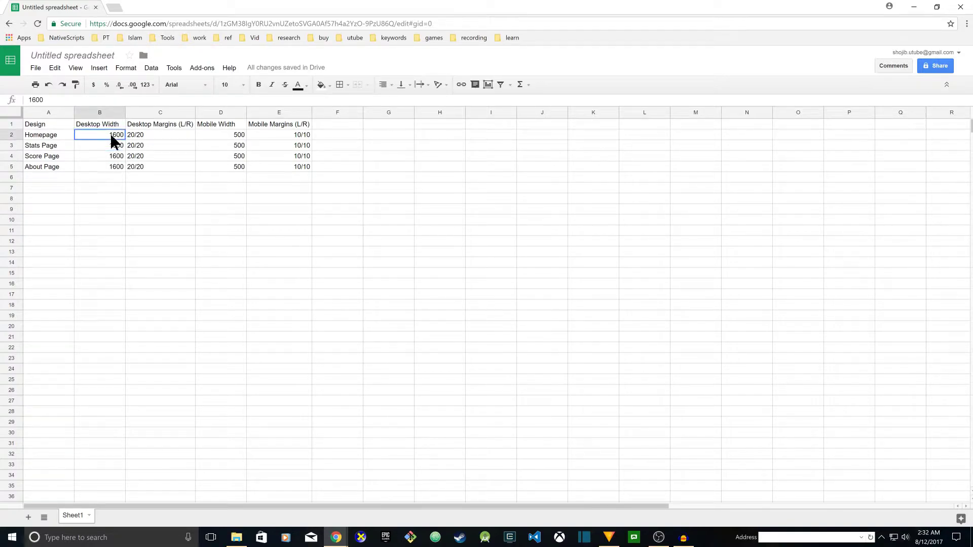
left_click_drag(111, 132, 110, 165)
left_click_drag(136, 134, 135, 165)
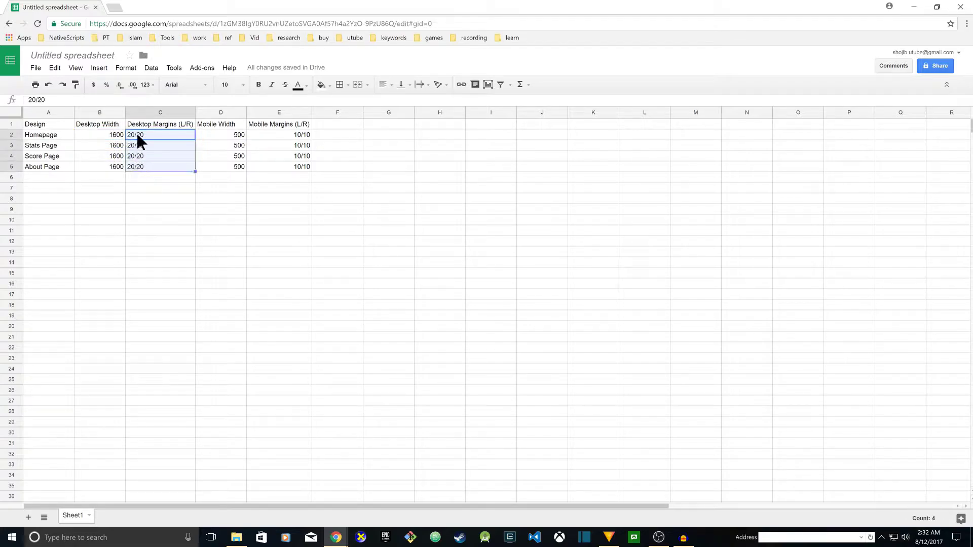
left_click_drag(229, 134, 232, 159)
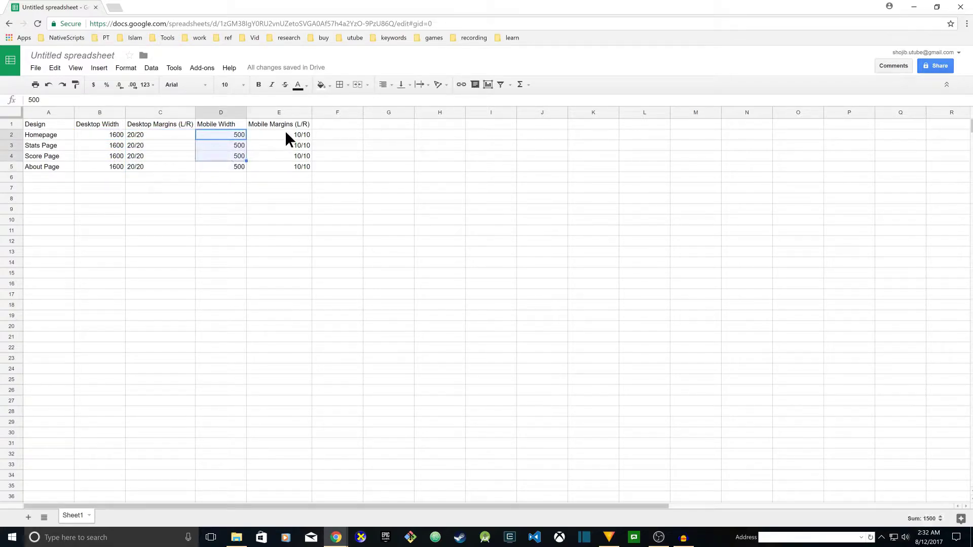
left_click(123, 137)
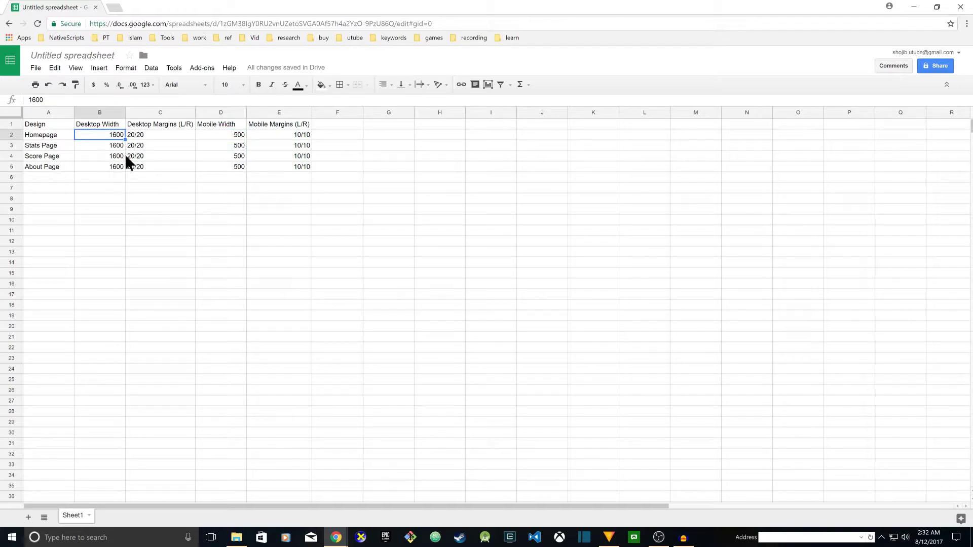
left_click(122, 164)
Step: Center the width and margin values of all four pages in B2:E5 horizontally
left_click_drag(85, 131, 302, 167)
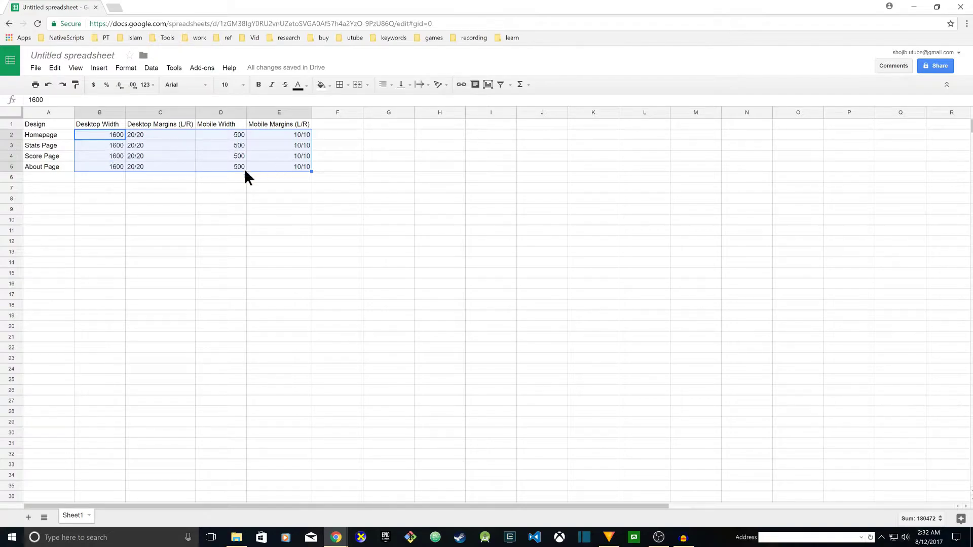
left_click(392, 86)
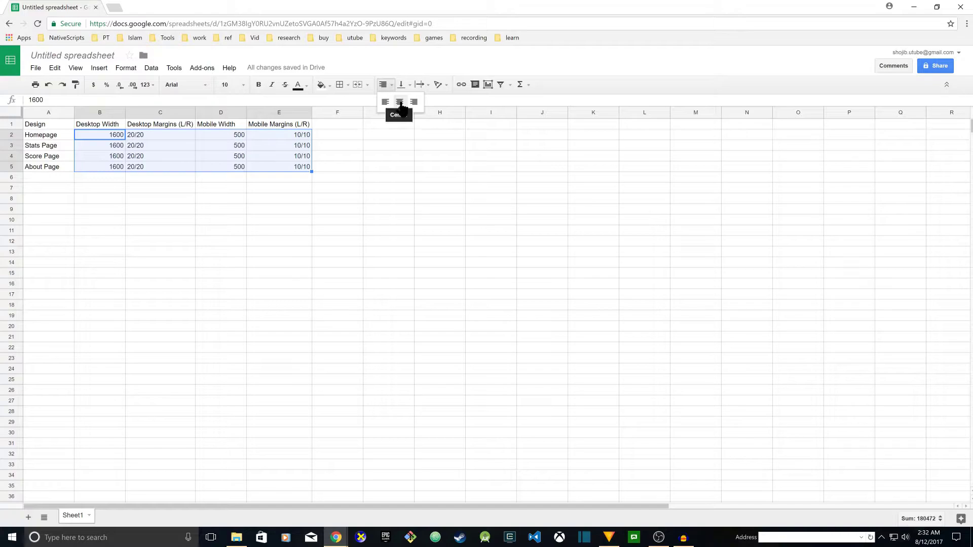
left_click(400, 102)
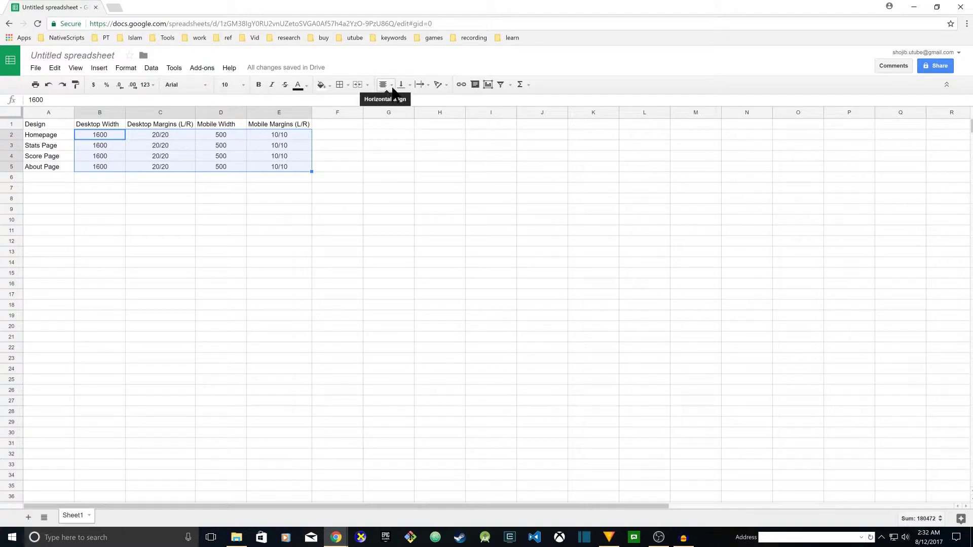
Step: Try left and right alignment on the values in B2:E5 and return them to centered
left_click(390, 84)
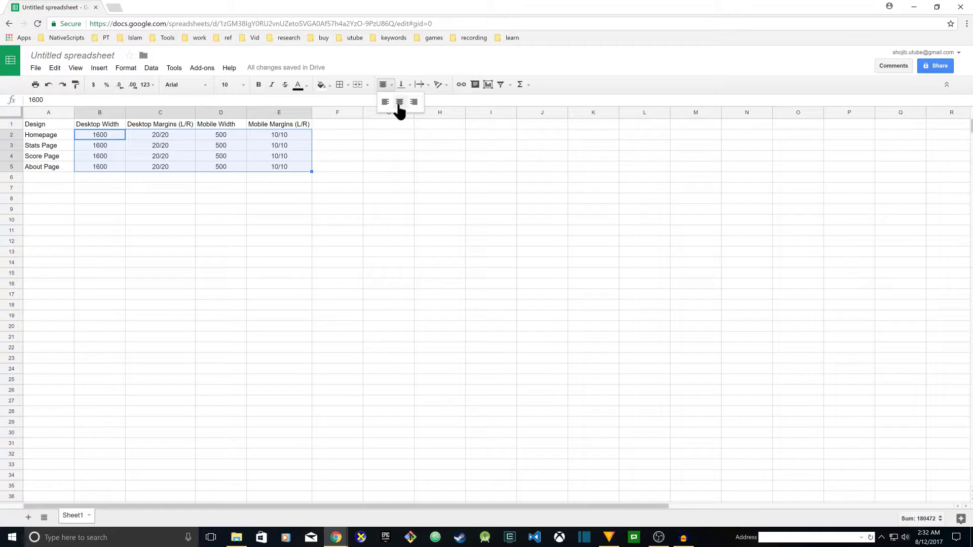
left_click(385, 102)
left_click(385, 85)
left_click(415, 101)
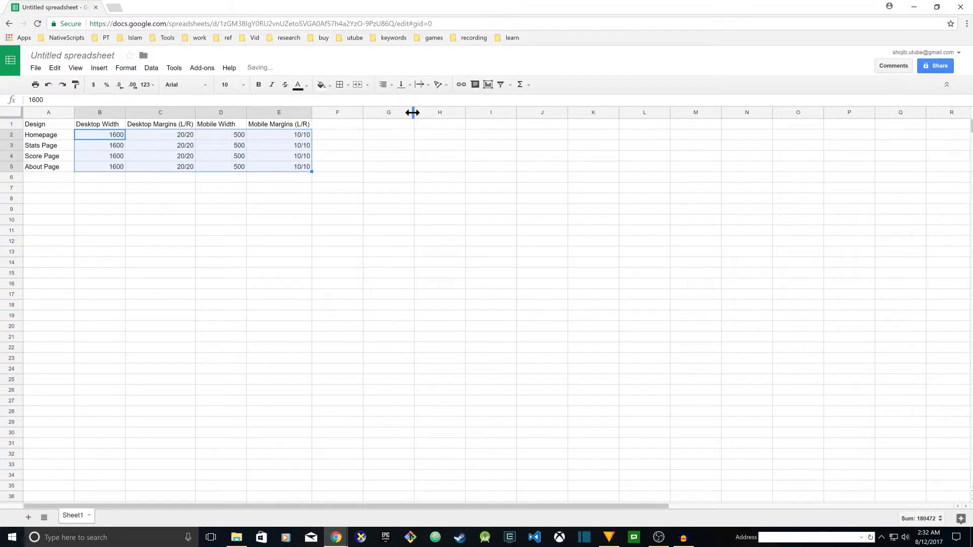
left_click(390, 88)
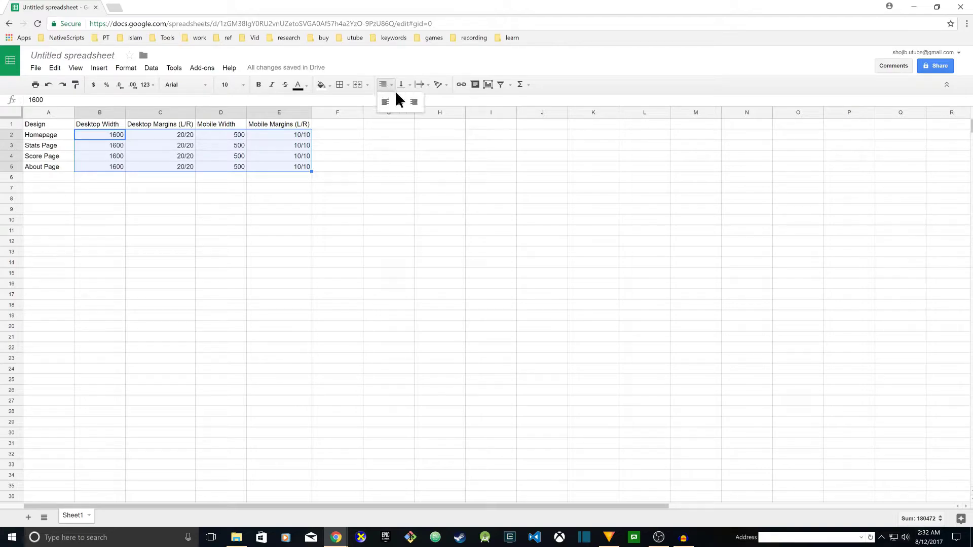
left_click(399, 101)
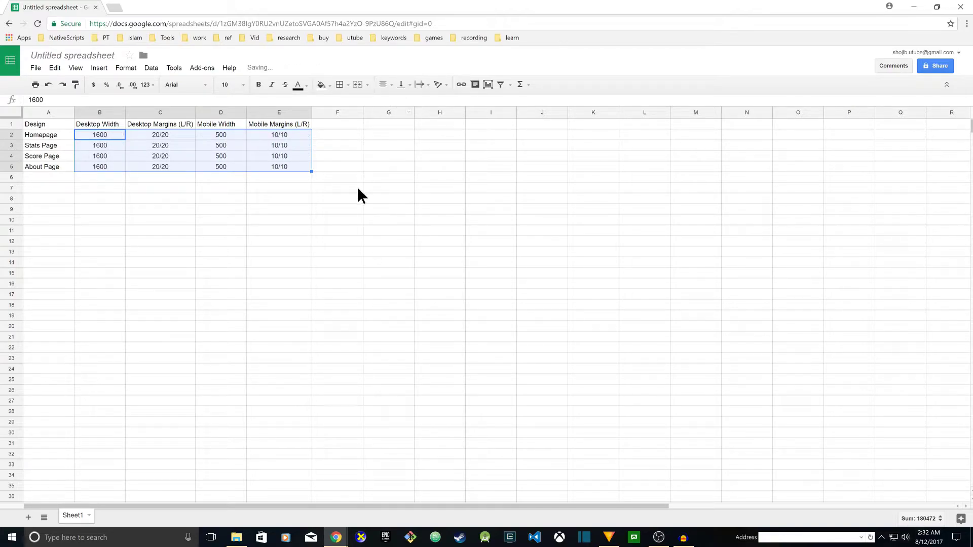
left_click(139, 187)
left_click_drag(108, 136, 293, 169)
left_click(51, 186)
left_click_drag(38, 132, 42, 170)
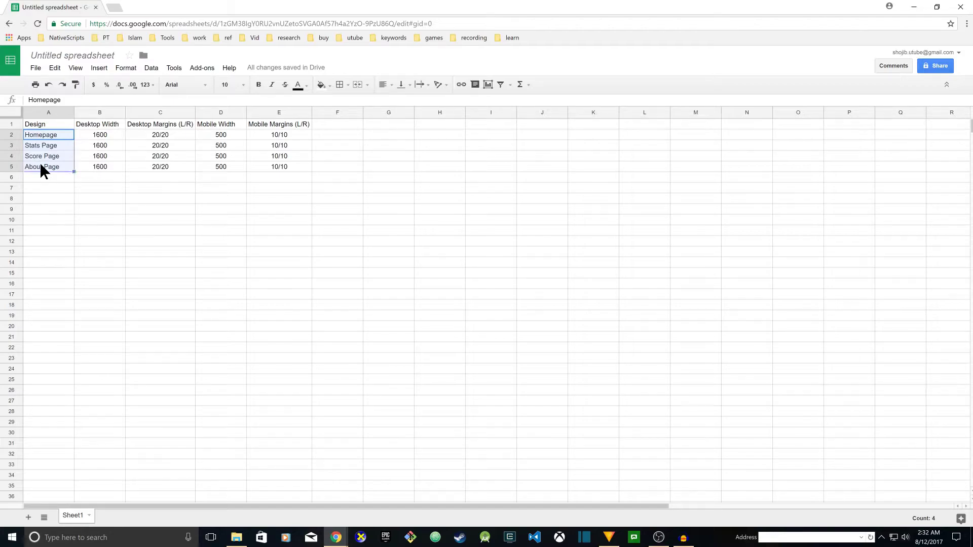
left_click(185, 207)
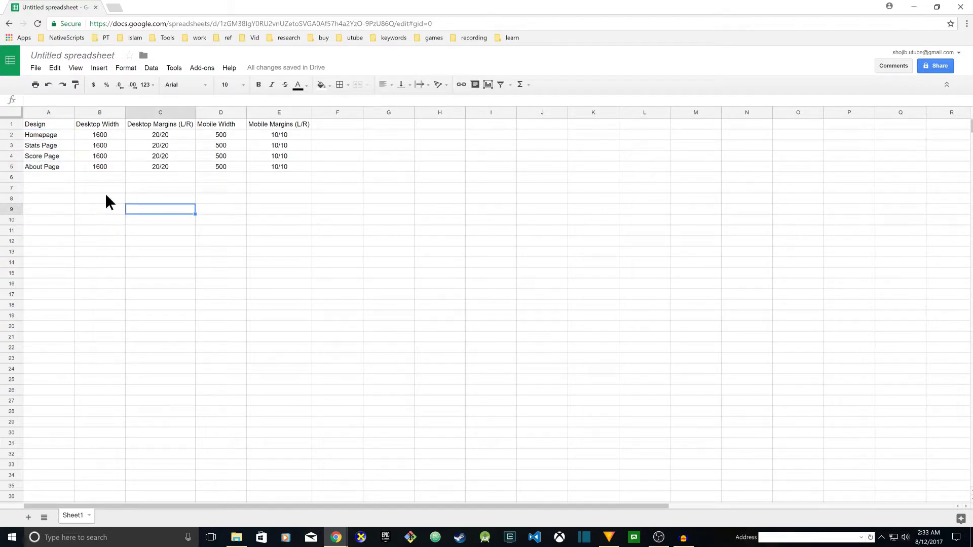
Step: Widen columns B to E so the desktop and mobile headings have extra room
left_click_drag(125, 109, 145, 108)
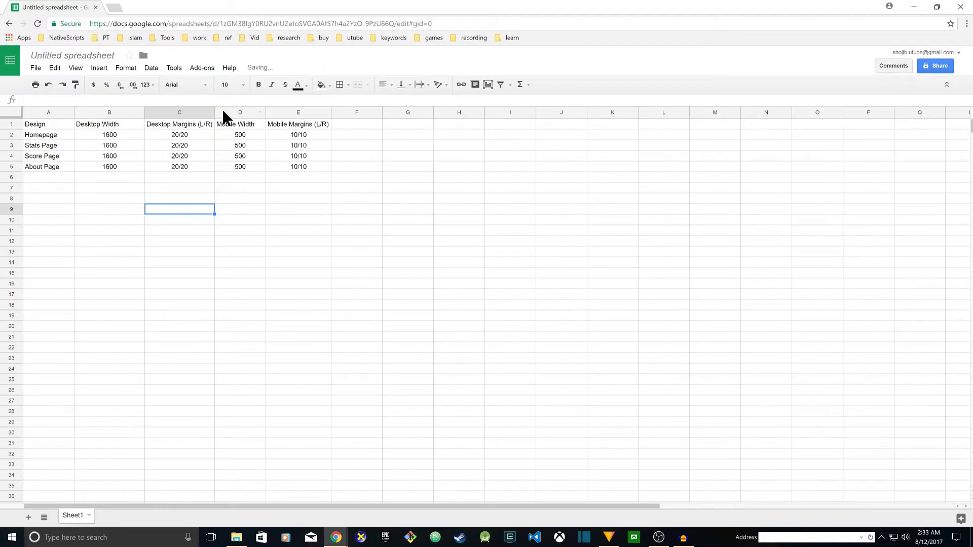
left_click_drag(215, 111, 311, 113)
left_click_drag(378, 113, 400, 113)
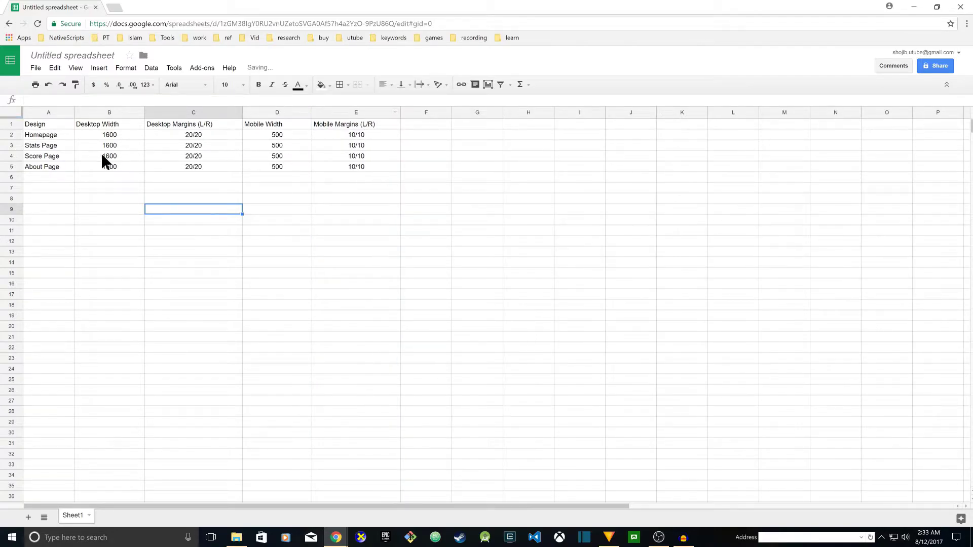
Step: Center the column headings in A1:E1 horizontally
left_click(35, 123)
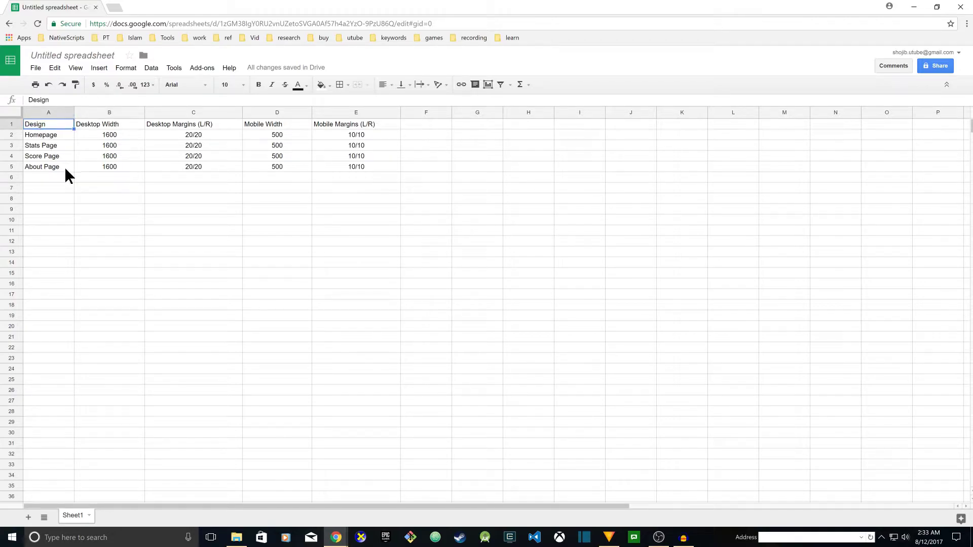
left_click(41, 145)
left_click_drag(37, 122, 385, 118)
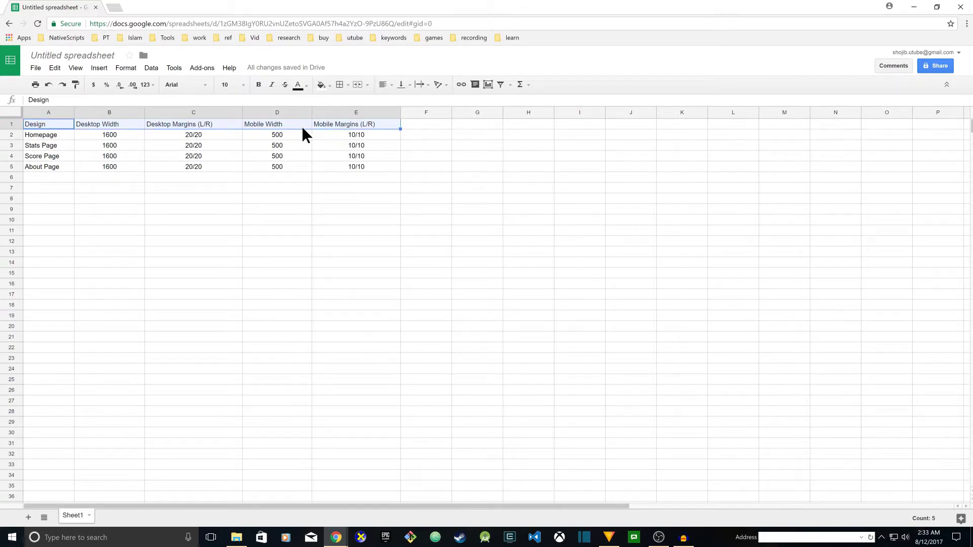
left_click(395, 85)
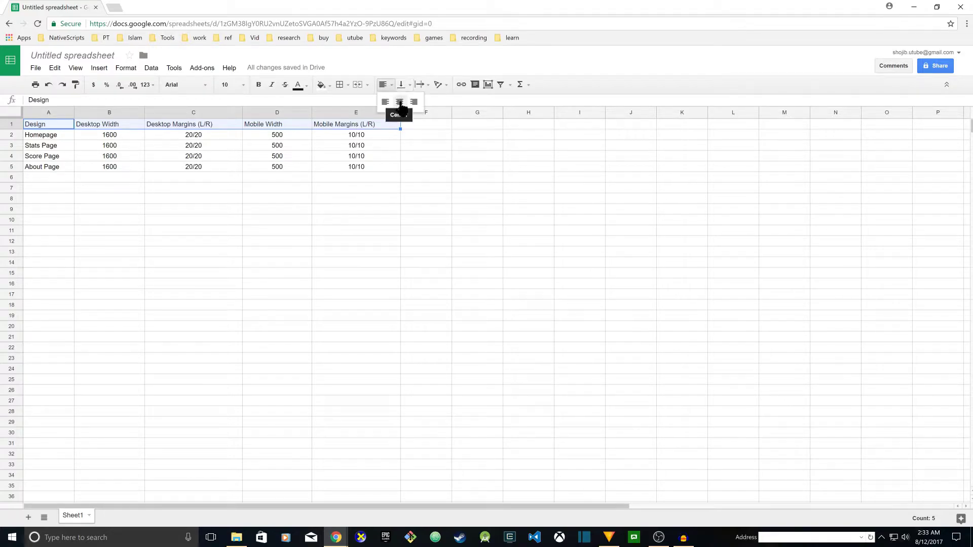
left_click(399, 100)
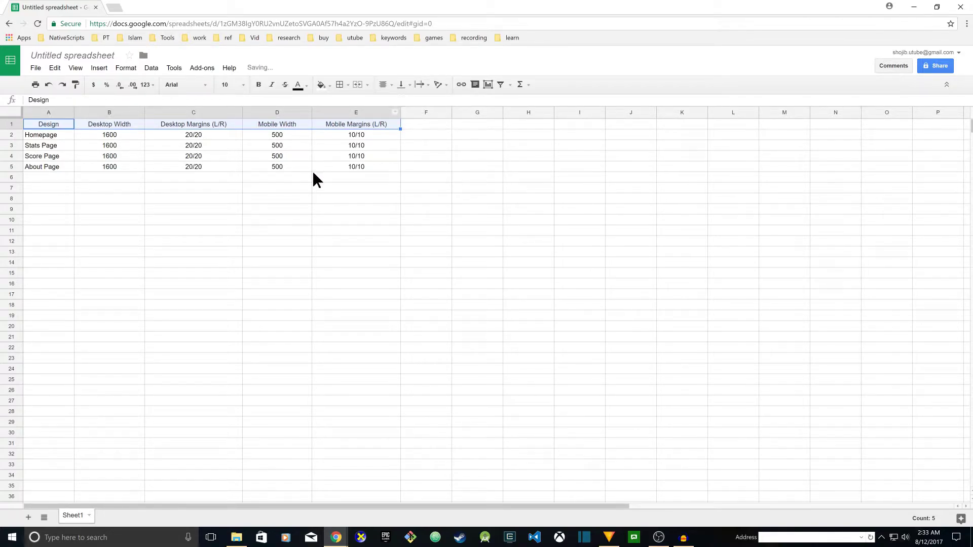
left_click(295, 188)
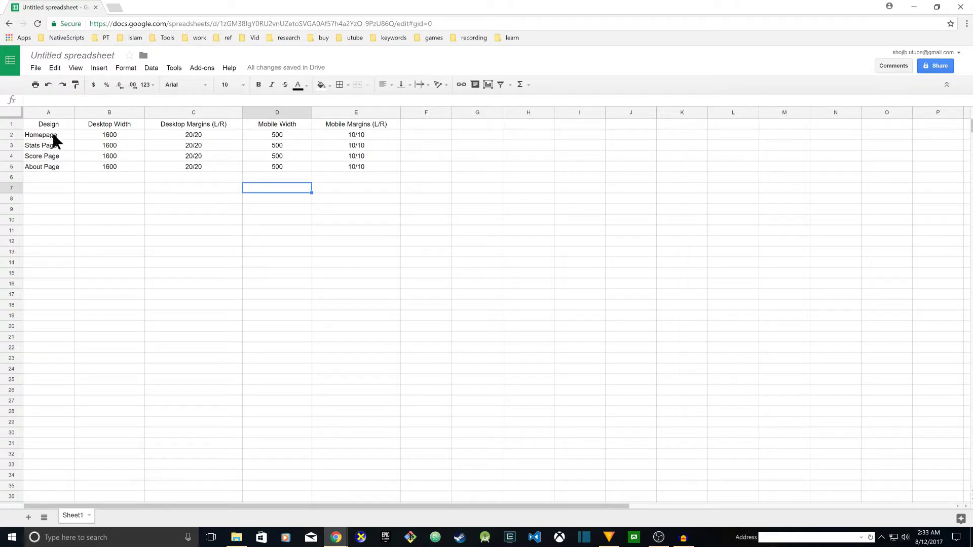
Step: Make the headings in A1:E1 bold and set their font size to 12
left_click_drag(42, 125, 391, 127)
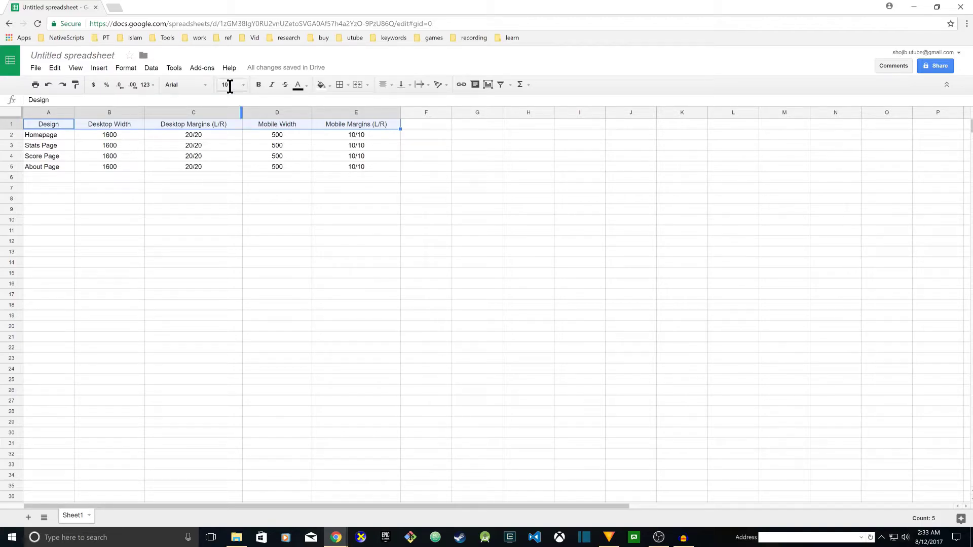
left_click(258, 85)
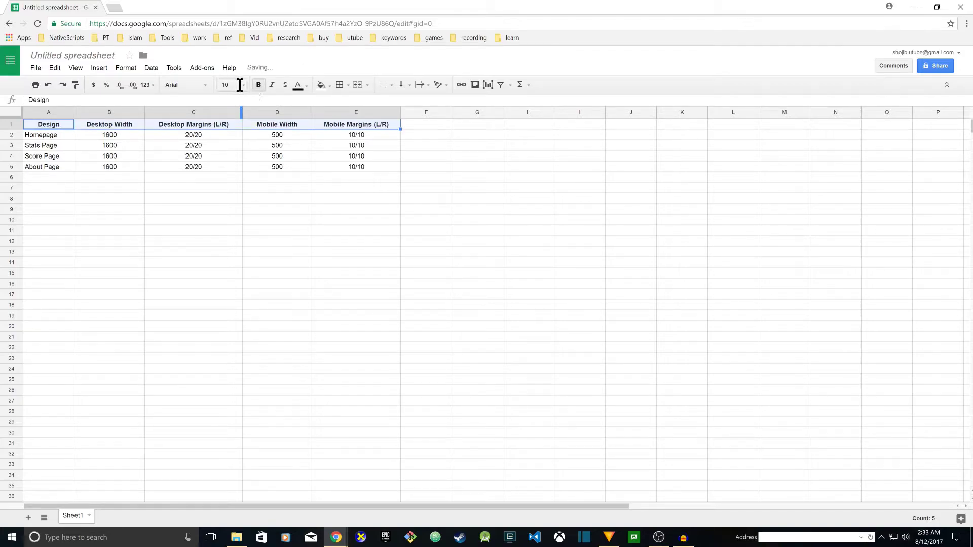
left_click(243, 84)
left_click(233, 200)
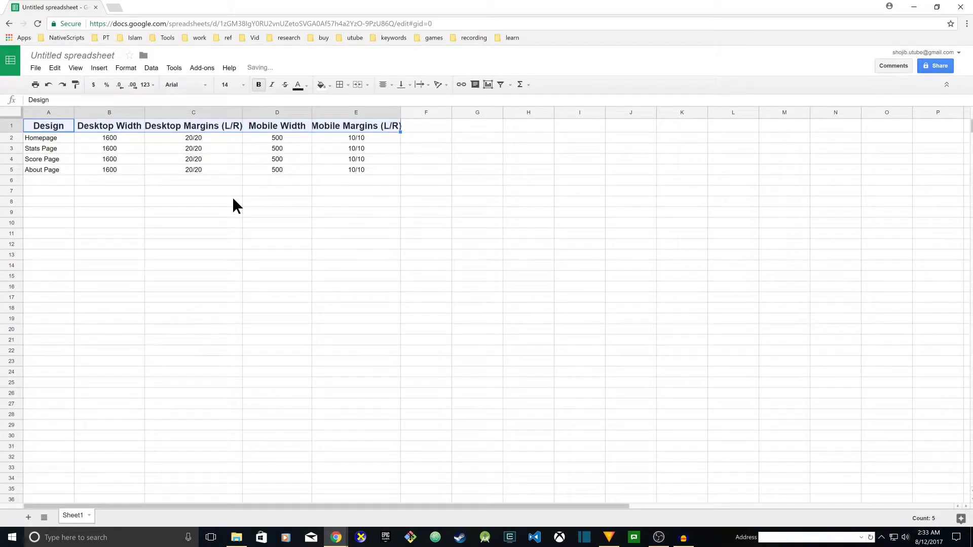
left_click(243, 85)
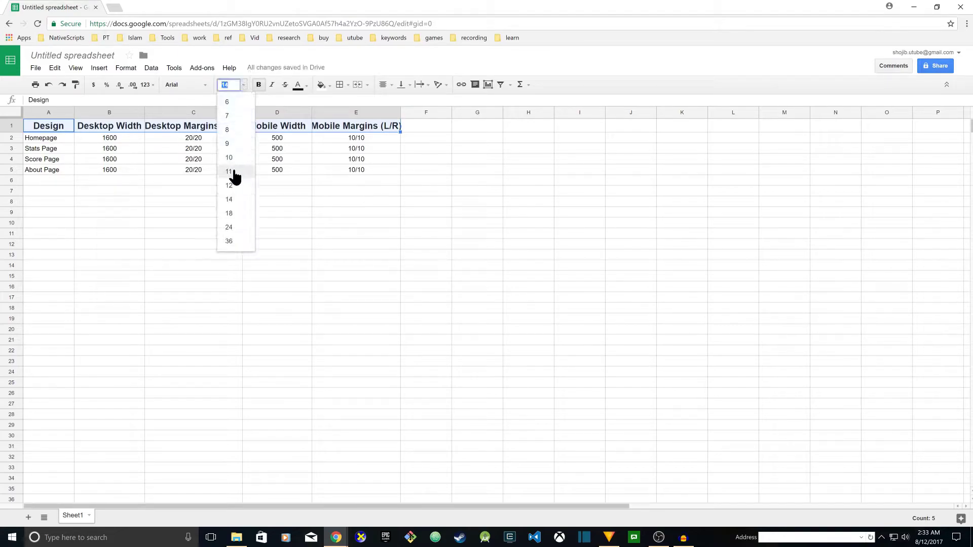
left_click(231, 185)
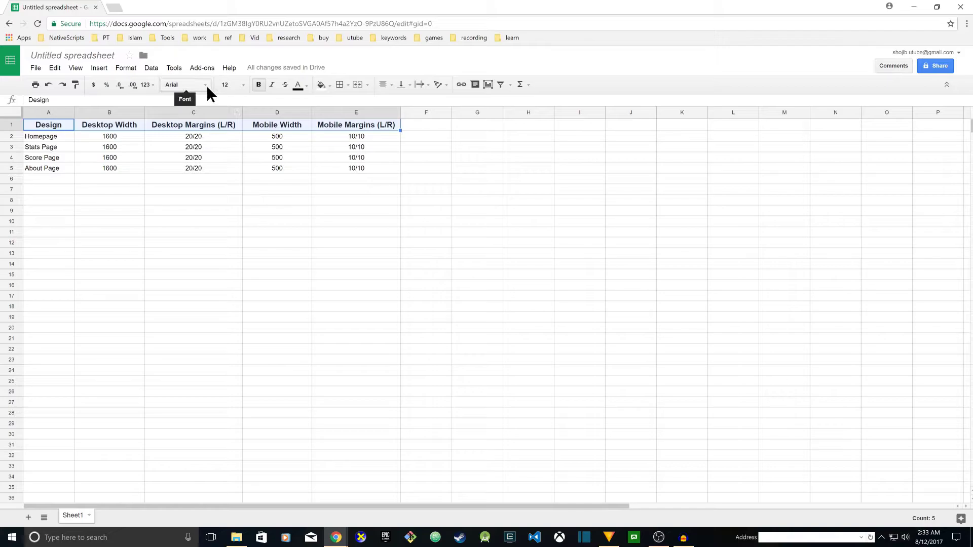
Step: Give the header cells A1:E1 a dark red fill color and keep the header row selected
left_click(219, 147)
left_click_drag(40, 123, 376, 127)
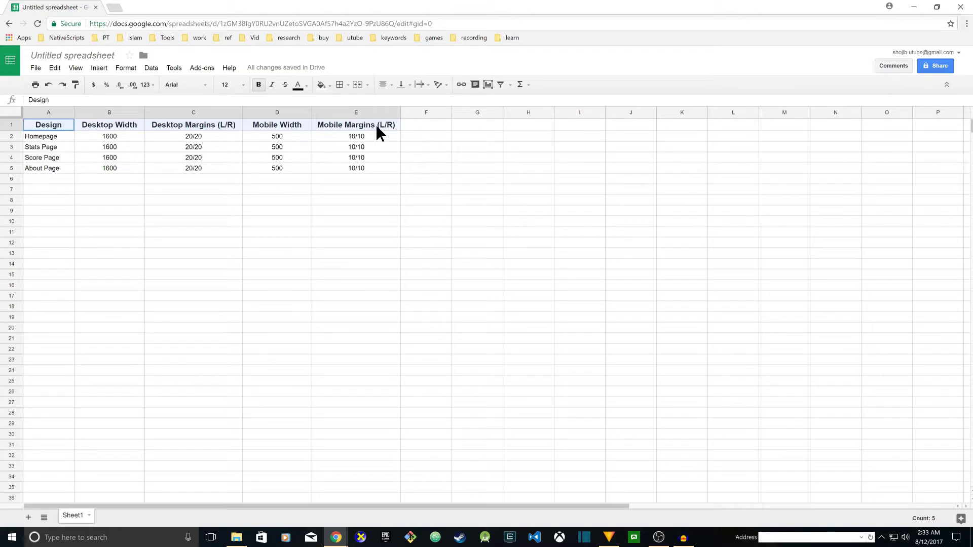
left_click(323, 85)
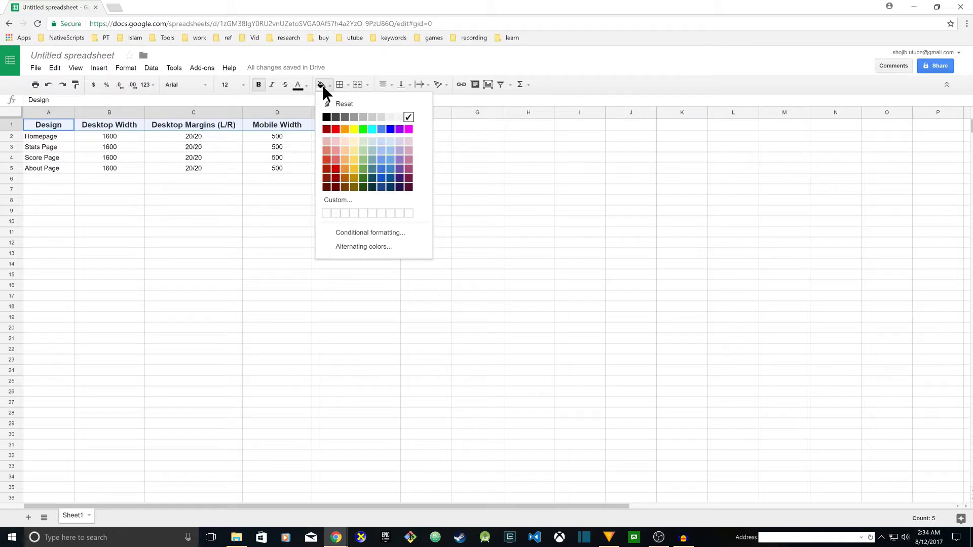
left_click(327, 178)
left_click(328, 169)
left_click_drag(349, 126, 46, 130)
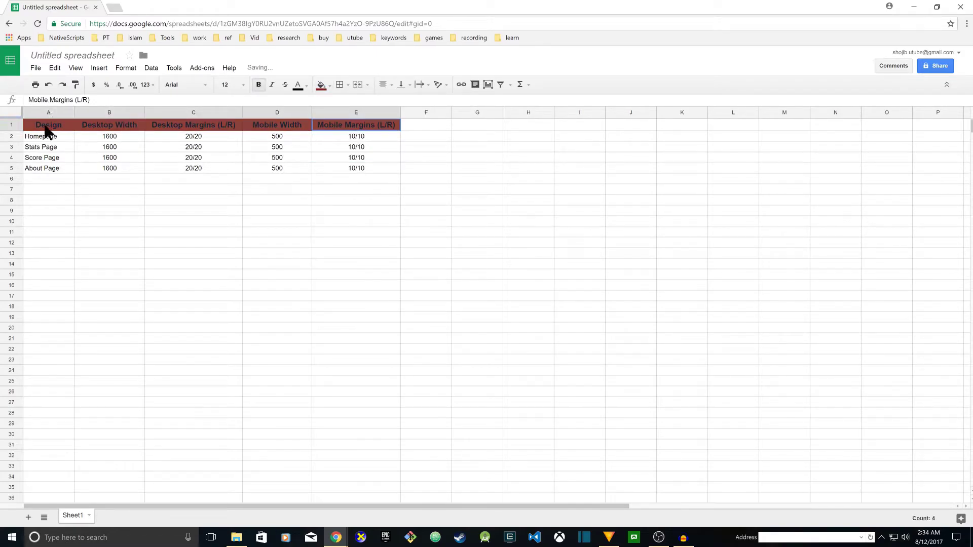
Step: Try other red shades as the fill color of the header cells A1:E1
left_click(322, 86)
left_click(327, 168)
left_click(276, 148)
left_click_drag(354, 127, 32, 131)
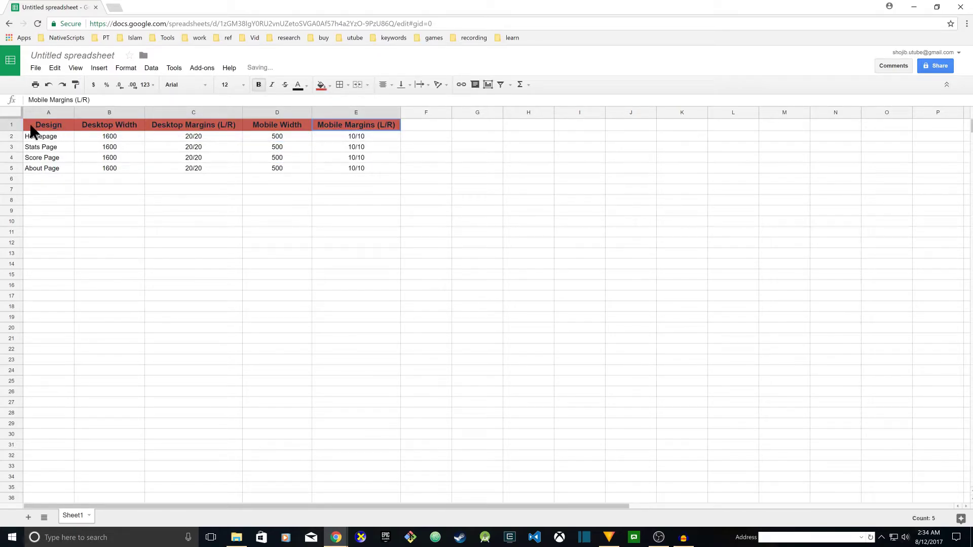
left_click(322, 85)
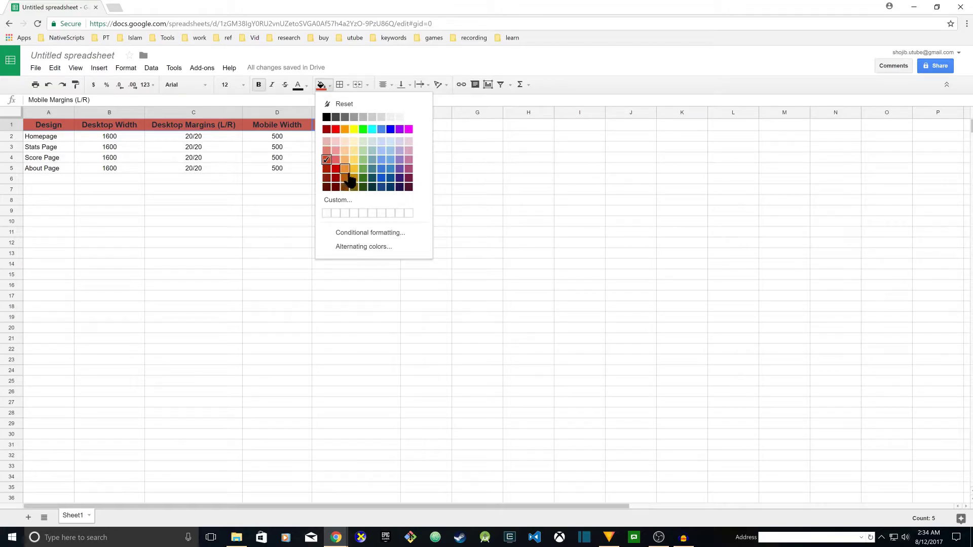
left_click_drag(371, 127, 33, 126)
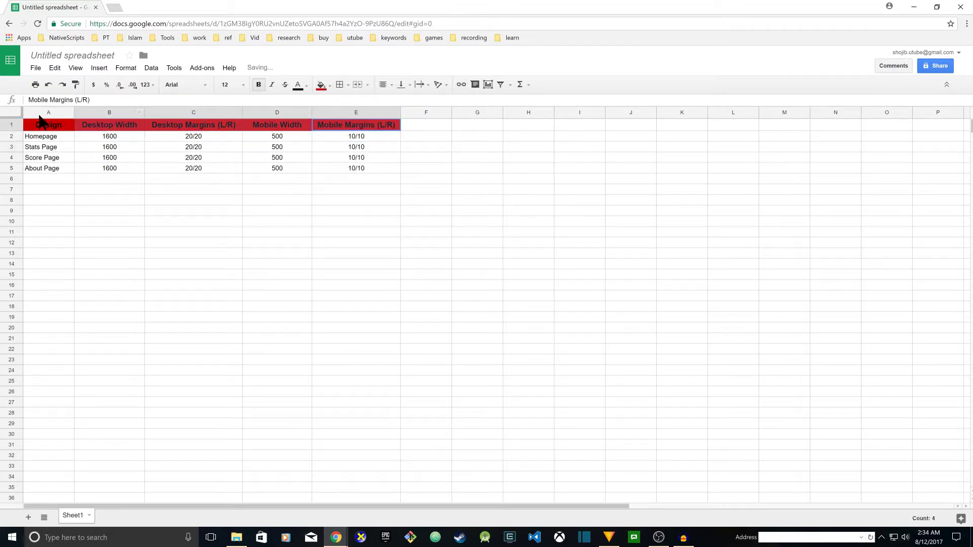
Step: Change the fill color of the header cells A1:E1 to bright pure red
left_click(322, 84)
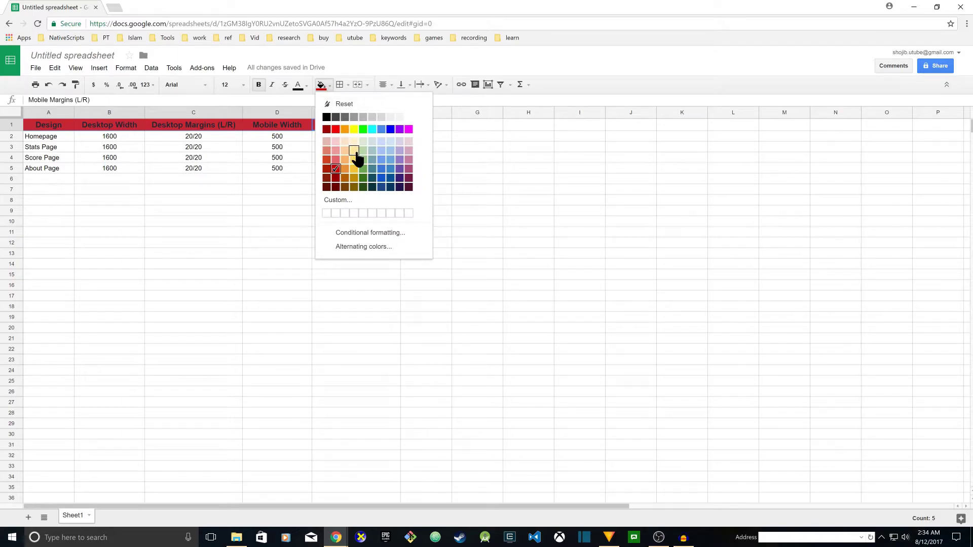
left_click(336, 130)
left_click(327, 85)
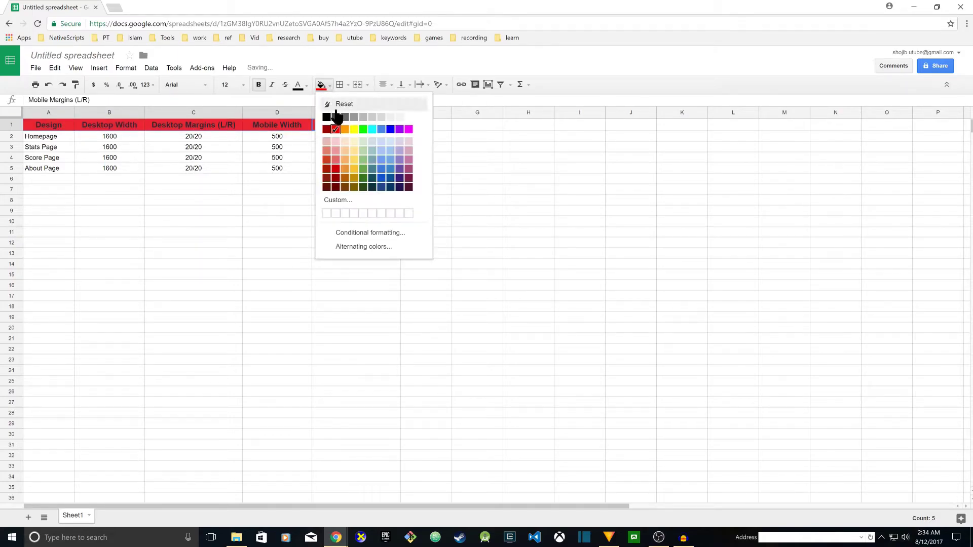
left_click(336, 129)
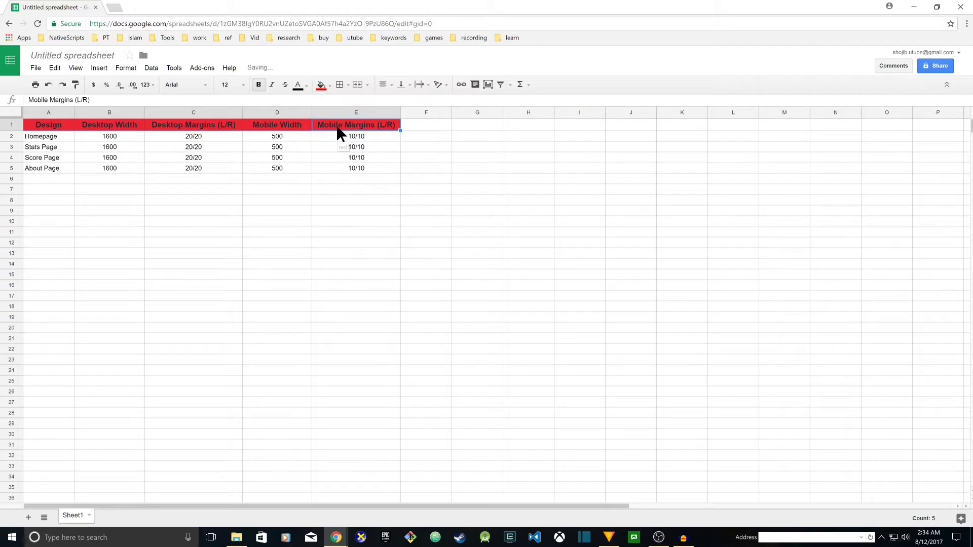
left_click(323, 135)
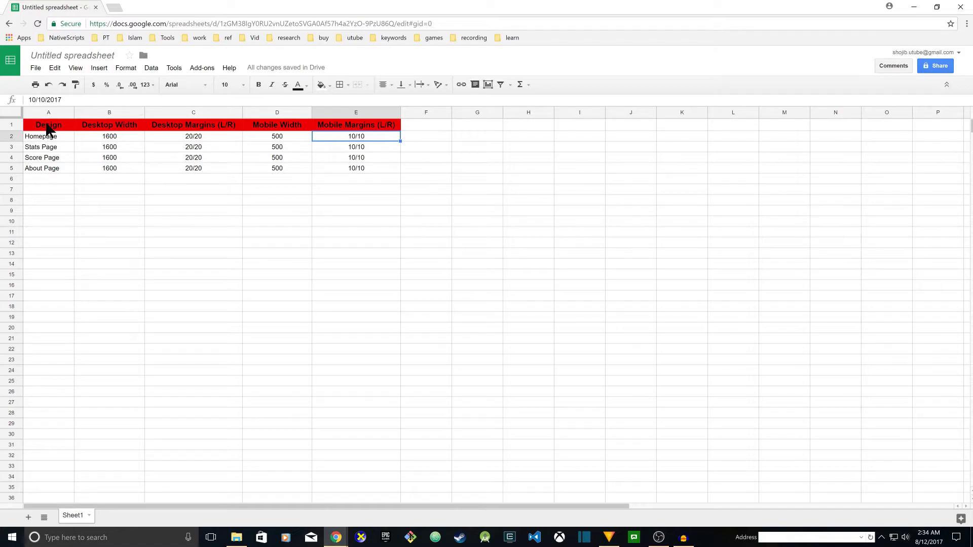
Step: Set the text color of the headings in A1:E1 to near-white
left_click_drag(364, 124, 397, 124)
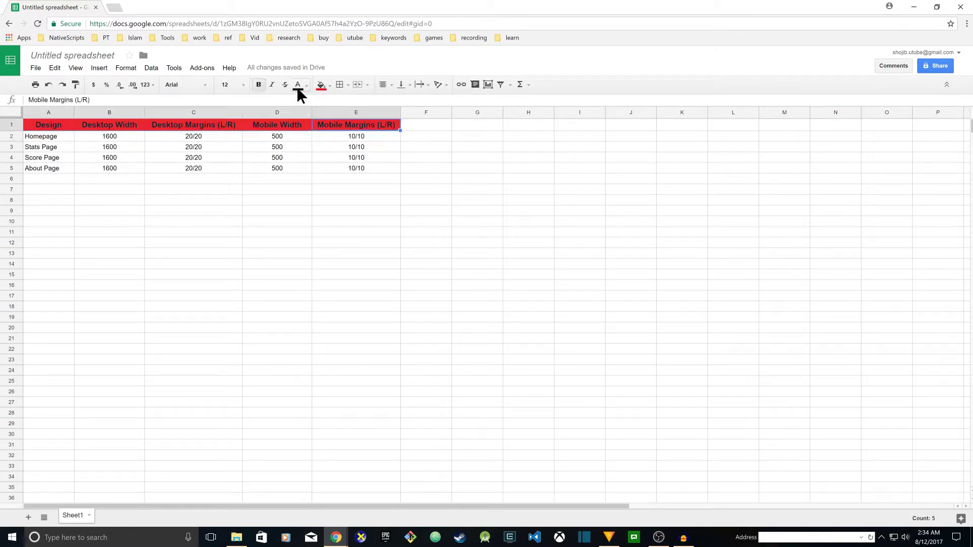
left_click(194, 147)
left_click(300, 85)
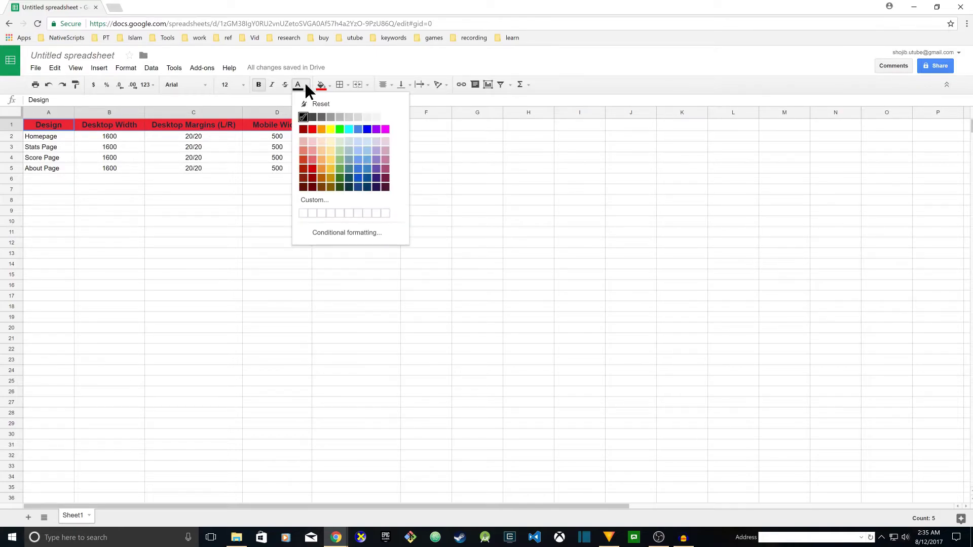
left_click(375, 118)
left_click(283, 150)
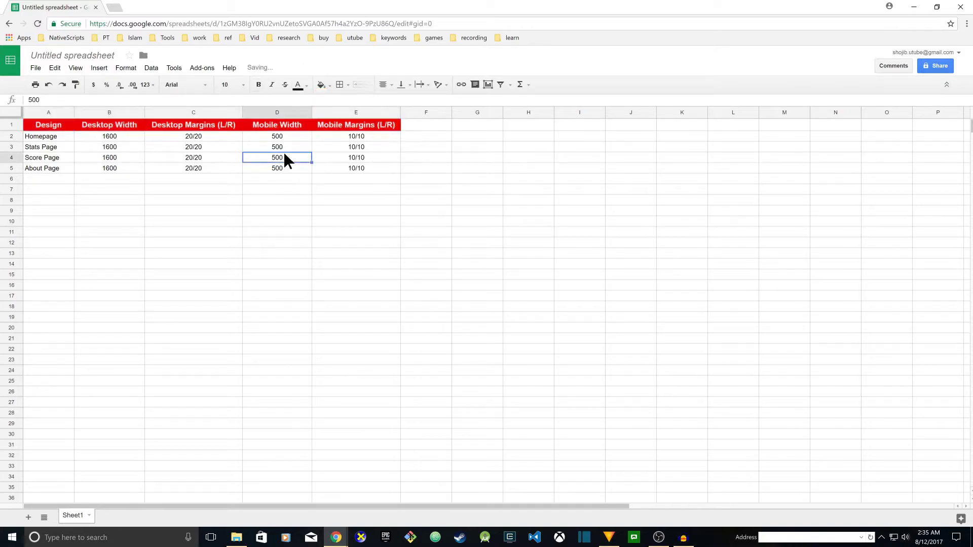
left_click(381, 128)
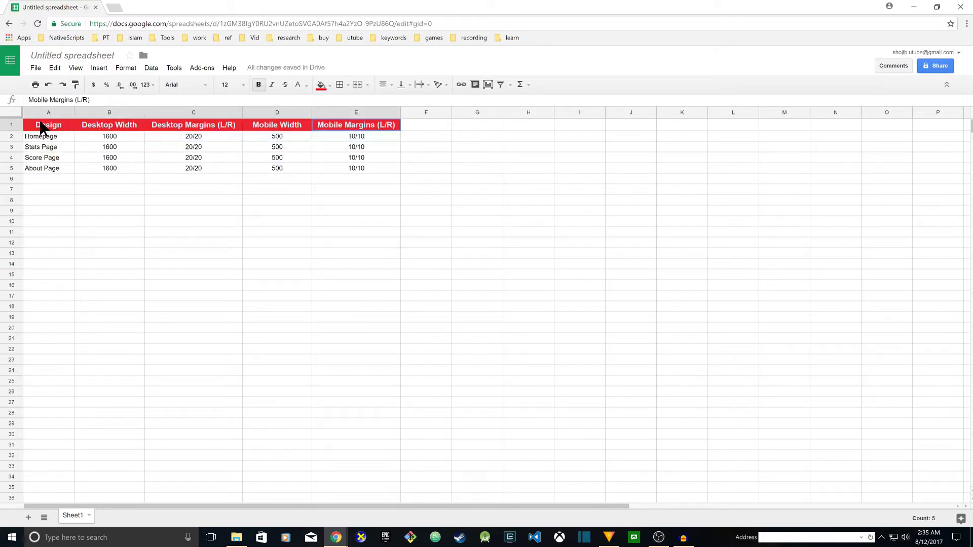
left_click(299, 84)
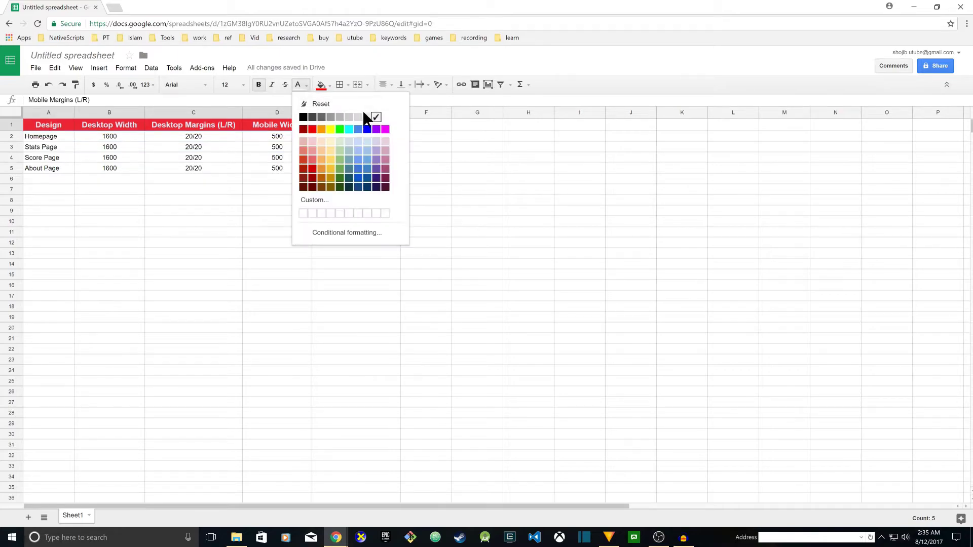
left_click(378, 118)
left_click(322, 150)
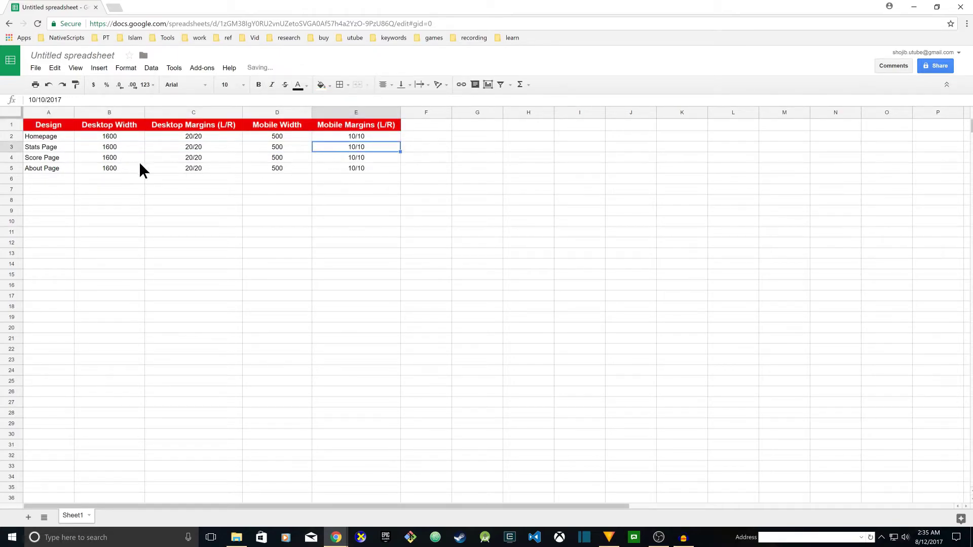
Step: Increase the height of header row 1 to roughly twice that of the data rows
left_click(39, 128)
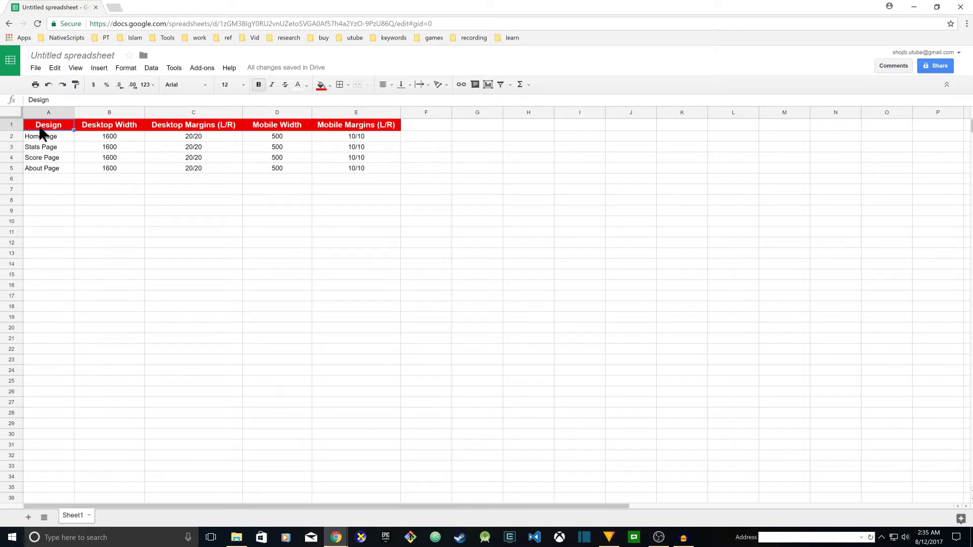
left_click(109, 128)
left_click(56, 127)
left_click(107, 131)
left_click(50, 131)
left_click_drag(15, 129, 14, 138)
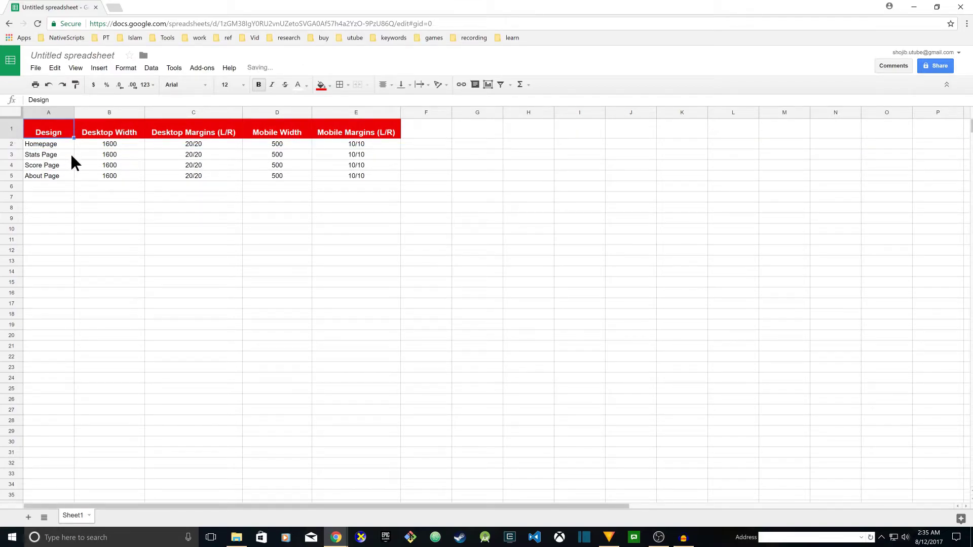
left_click(108, 177)
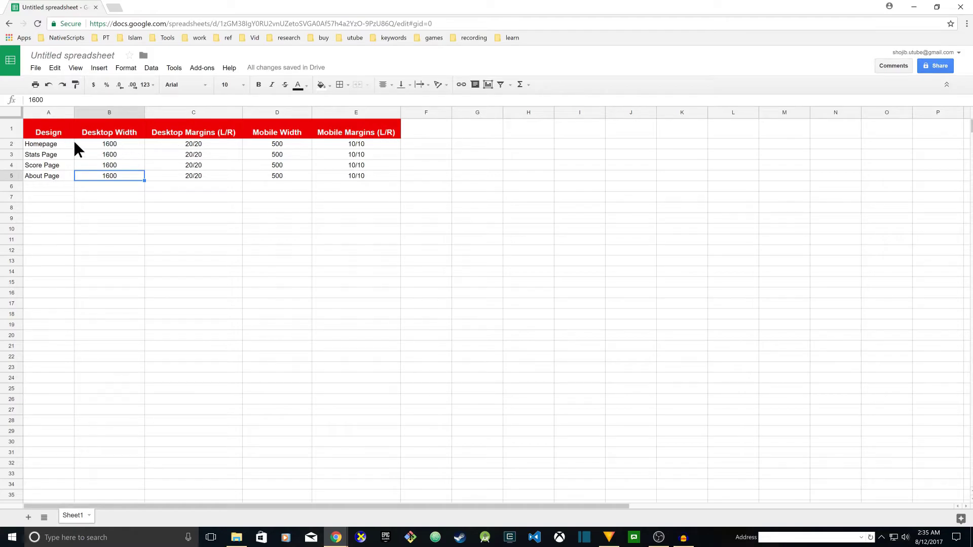
Step: Align the headings in A1:E1 vertically to the middle of their cells
left_click_drag(45, 133, 349, 134)
left_click(245, 165)
left_click(37, 135)
left_click_drag(37, 134, 391, 134)
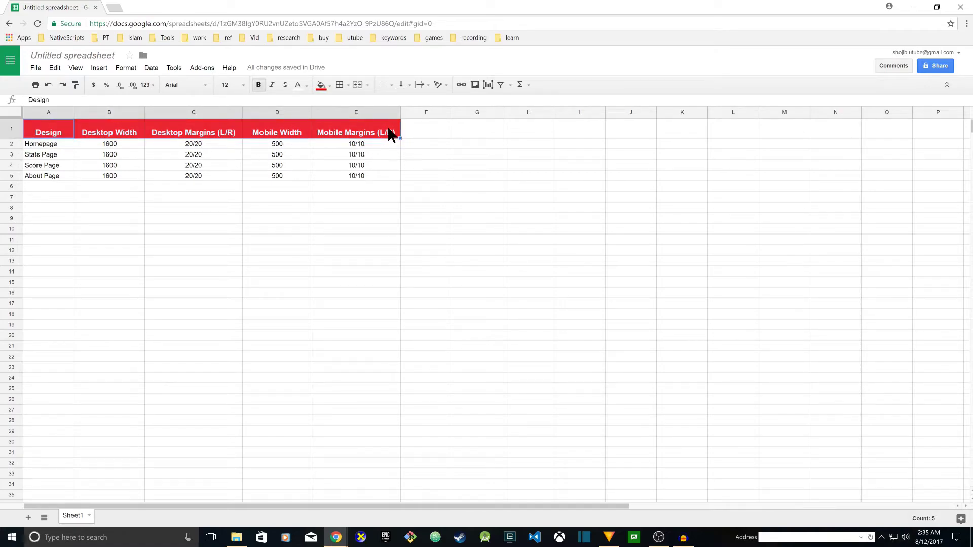
left_click(405, 86)
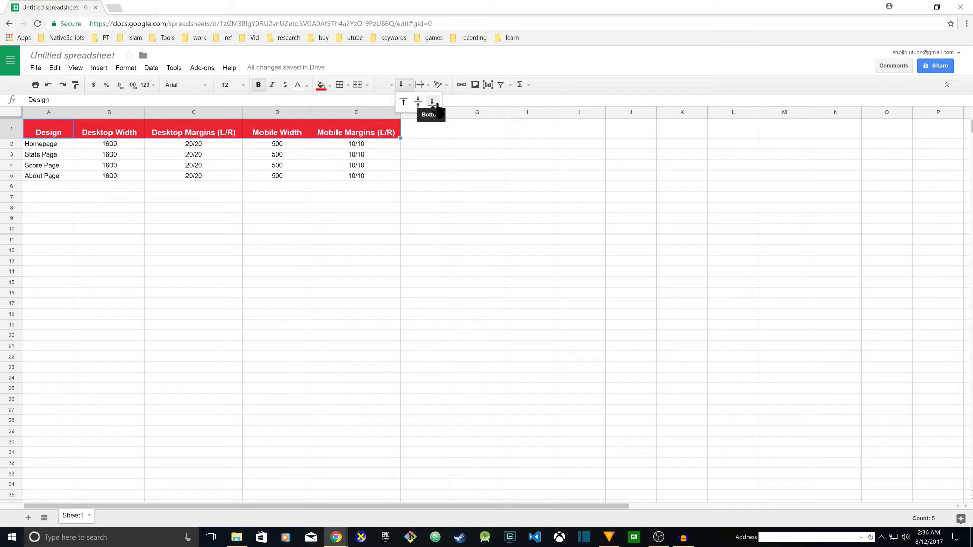
left_click(423, 104)
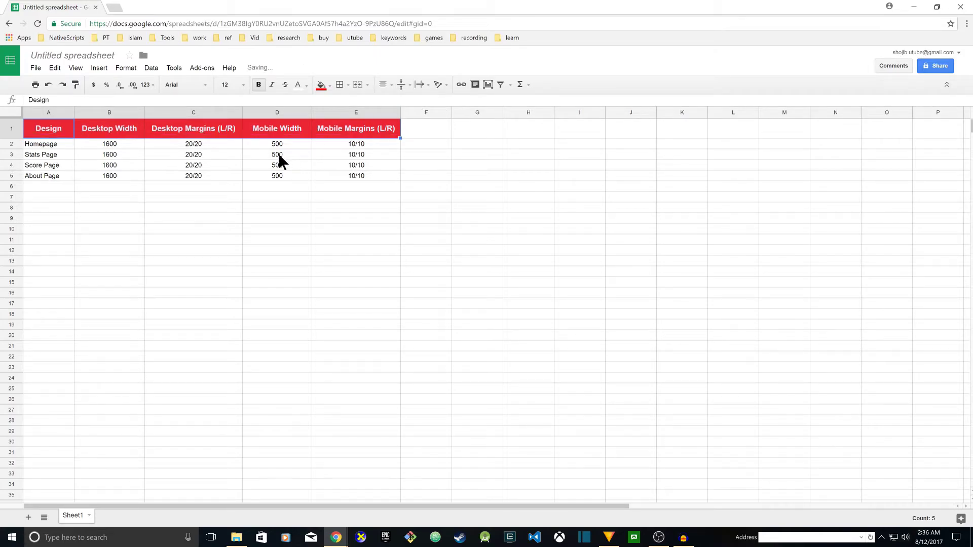
left_click(237, 156)
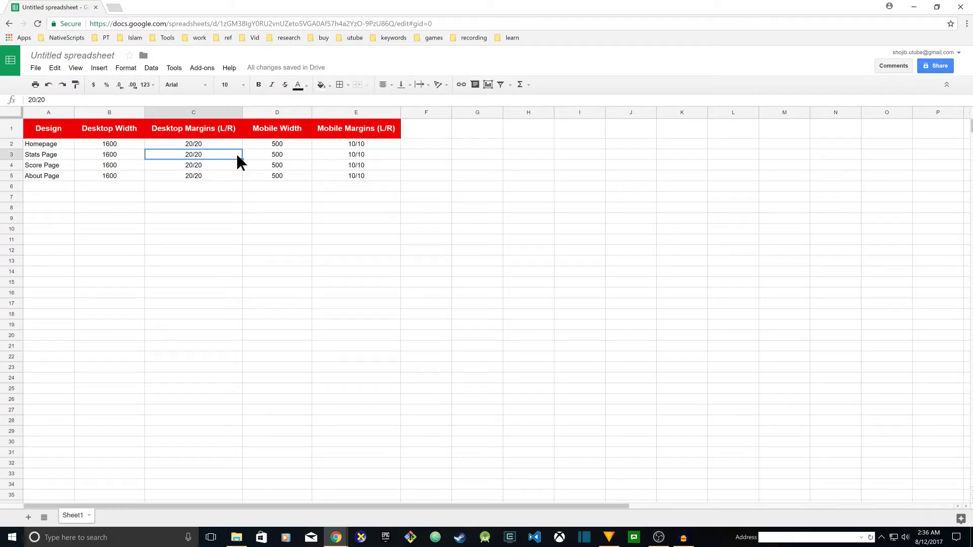
Step: Remove the bold formatting from the headings in A1:E1
left_click(362, 129)
left_click_drag(104, 137, 58, 132)
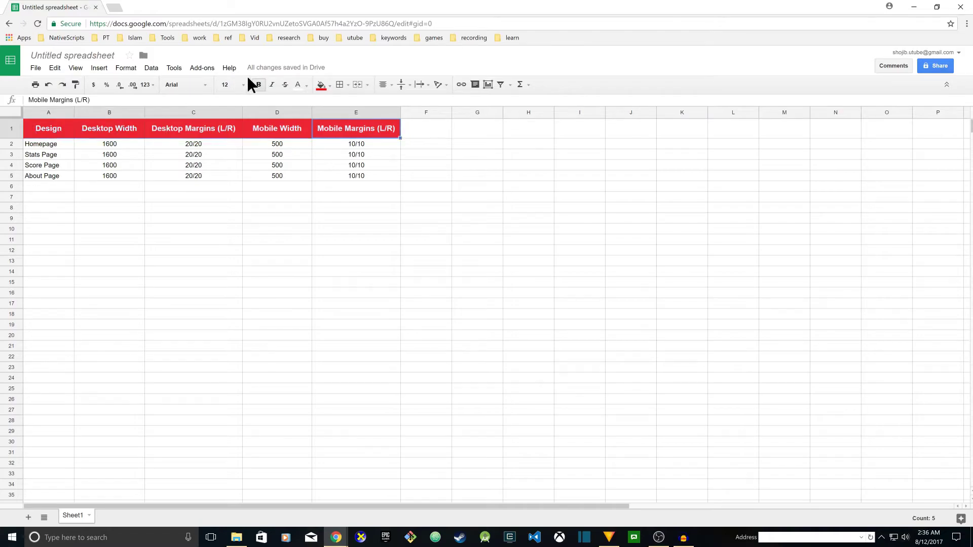
left_click(259, 84)
left_click(223, 153)
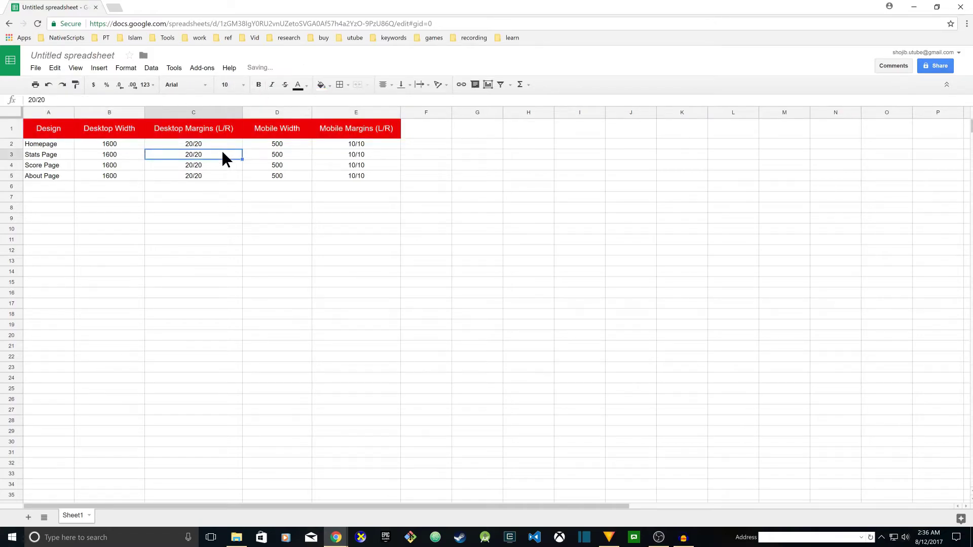
left_click(202, 196)
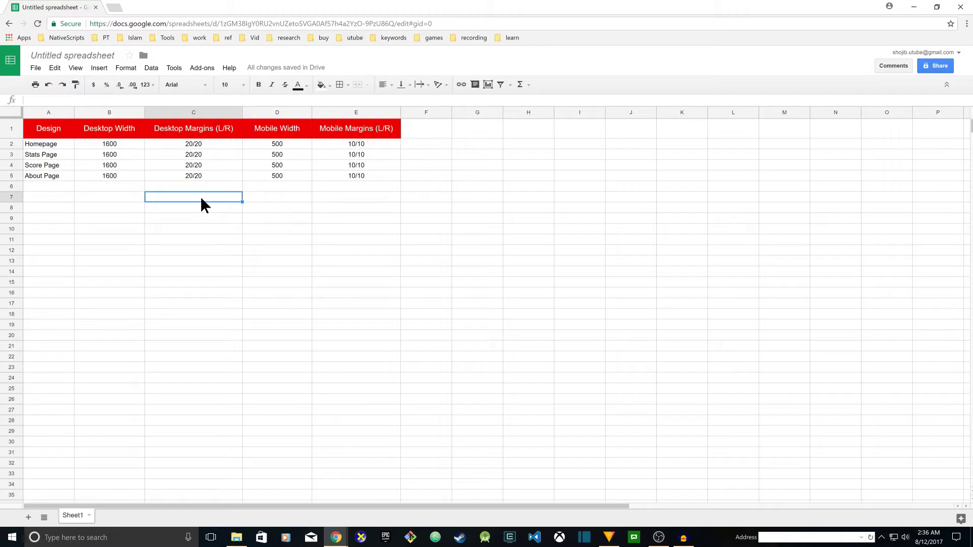
mouse_move(110, 136)
left_mouse_down()
mouse_move(191, 137)
mouse_move(104, 131)
left_mouse_up()
left_click(191, 138)
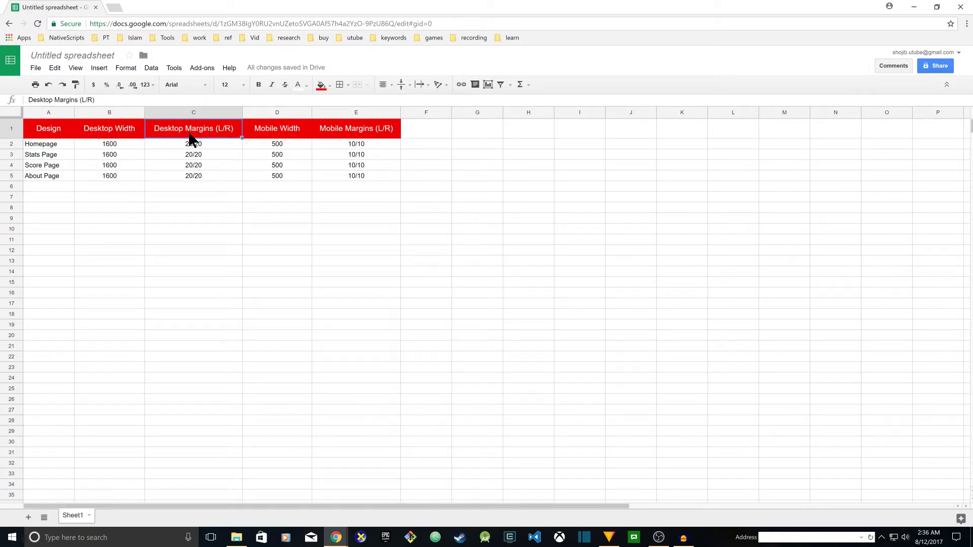
left_click(274, 136)
left_click(340, 136)
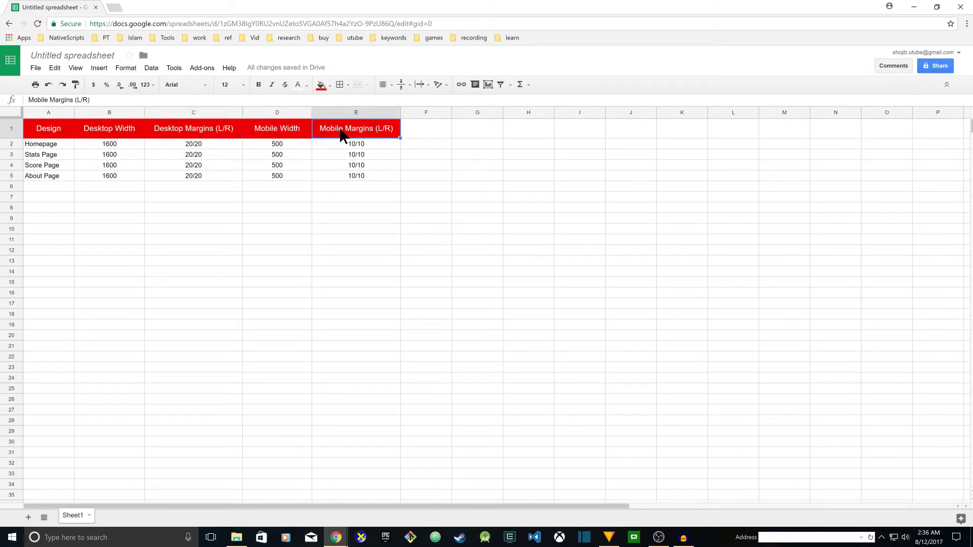
left_click(121, 135)
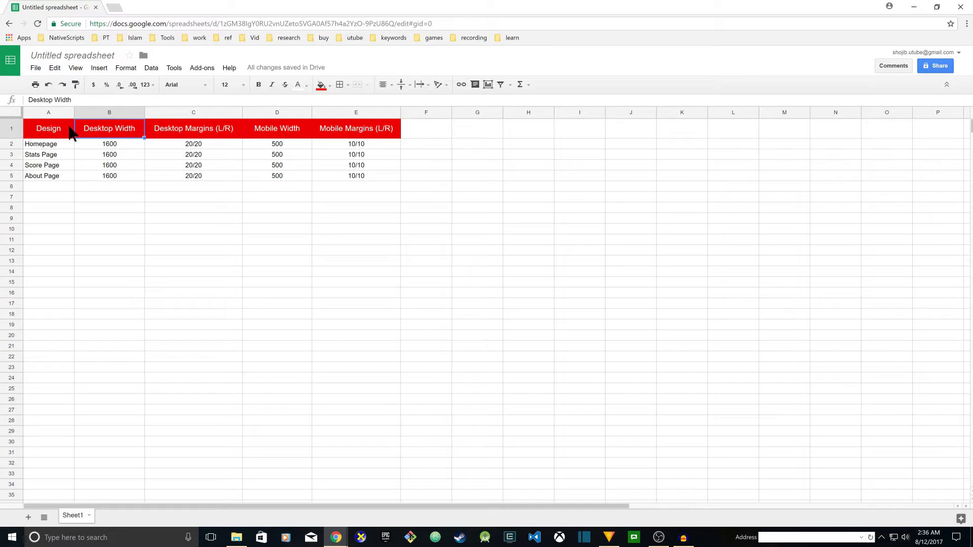
Step: Insert one empty row above the header row
left_click(13, 125)
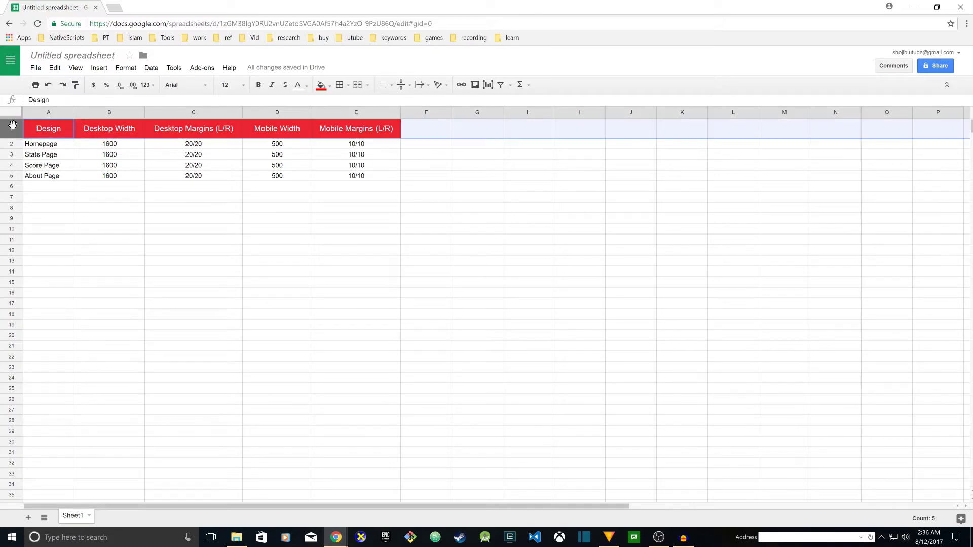
left_click(78, 134)
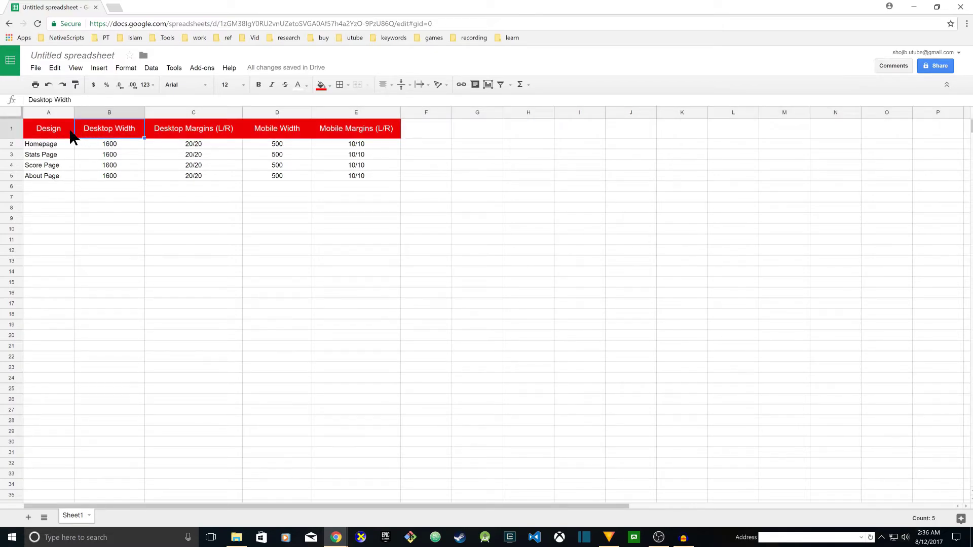
left_click(13, 128)
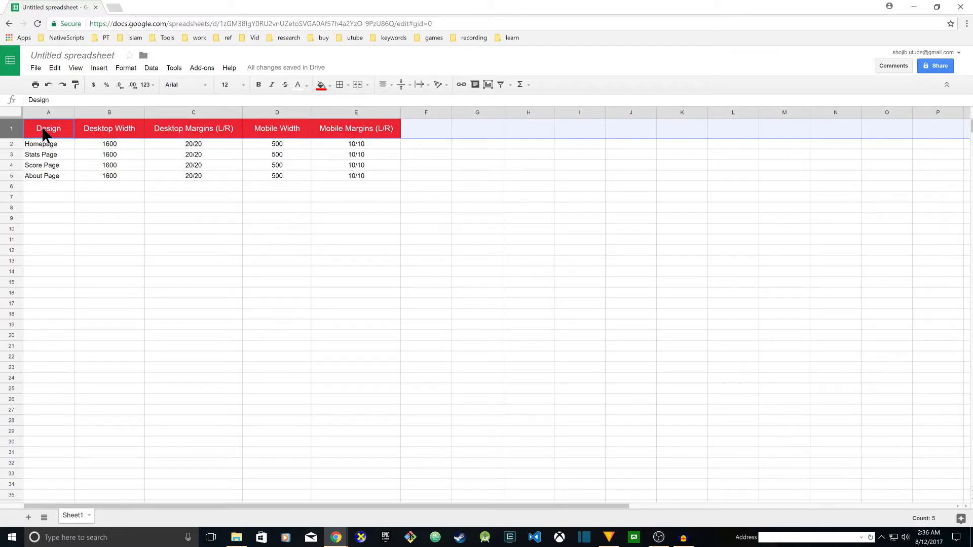
right_click(15, 129)
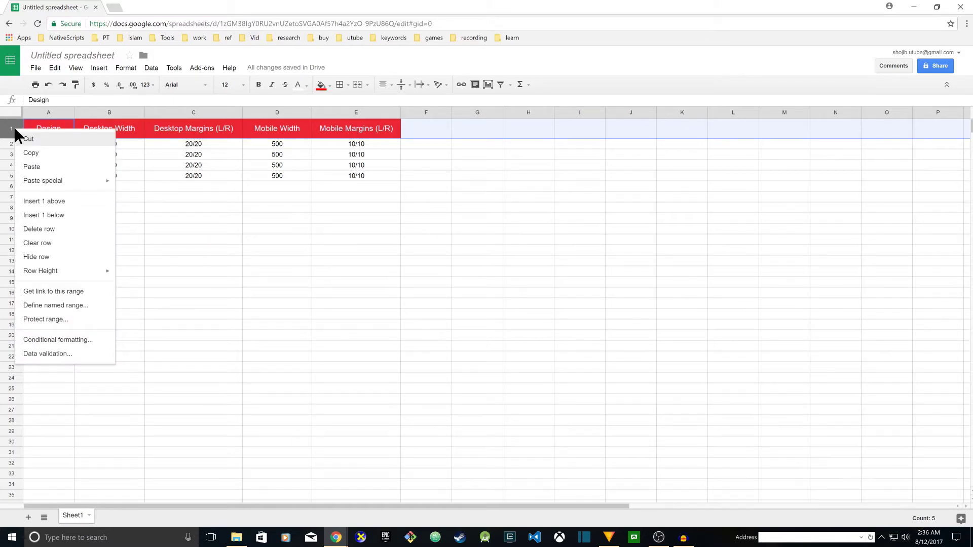
left_click(45, 202)
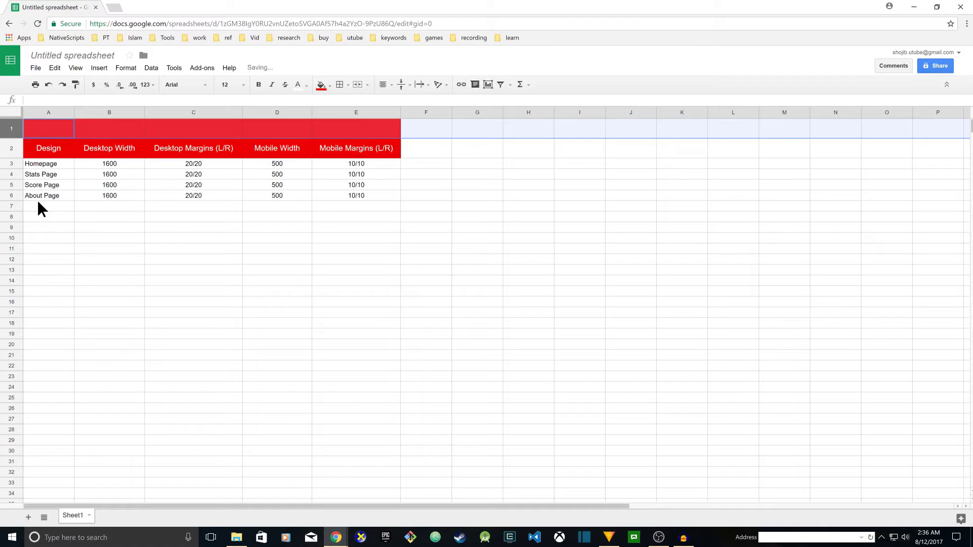
Step: Shorten the Desktop Width heading in B2 to Width by deleting the word Desktop
left_click(104, 147)
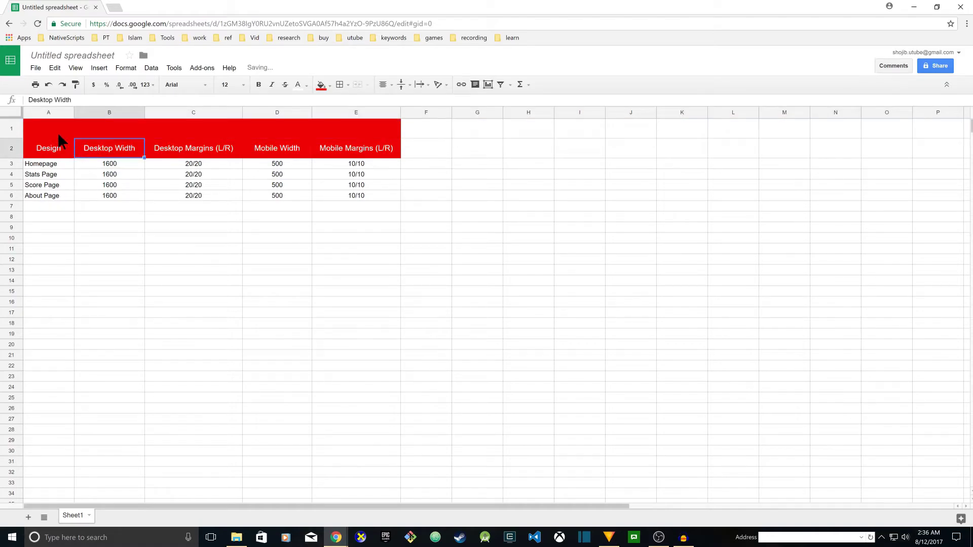
left_click(116, 127)
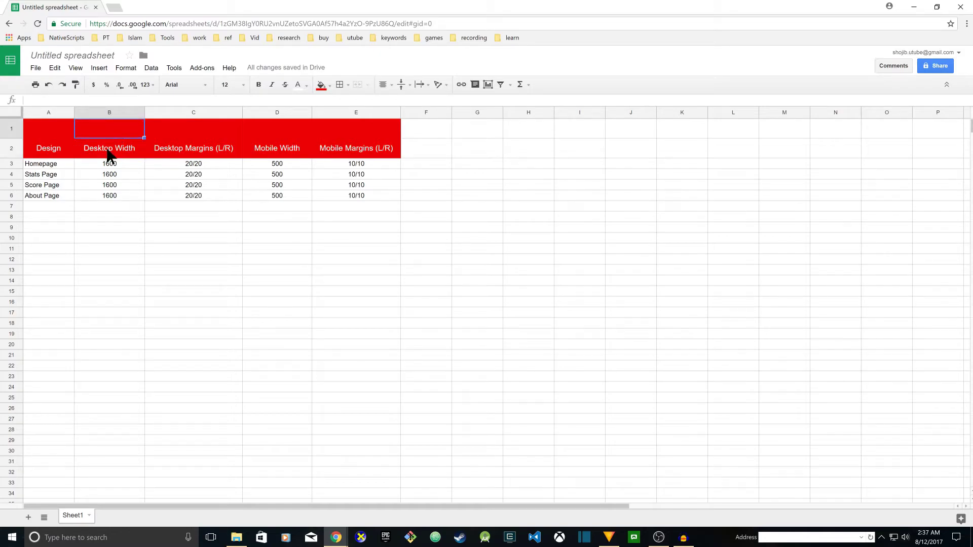
left_click(105, 149)
double_click(105, 150)
double_click(104, 147)
key("BackSpace")
key("Return")
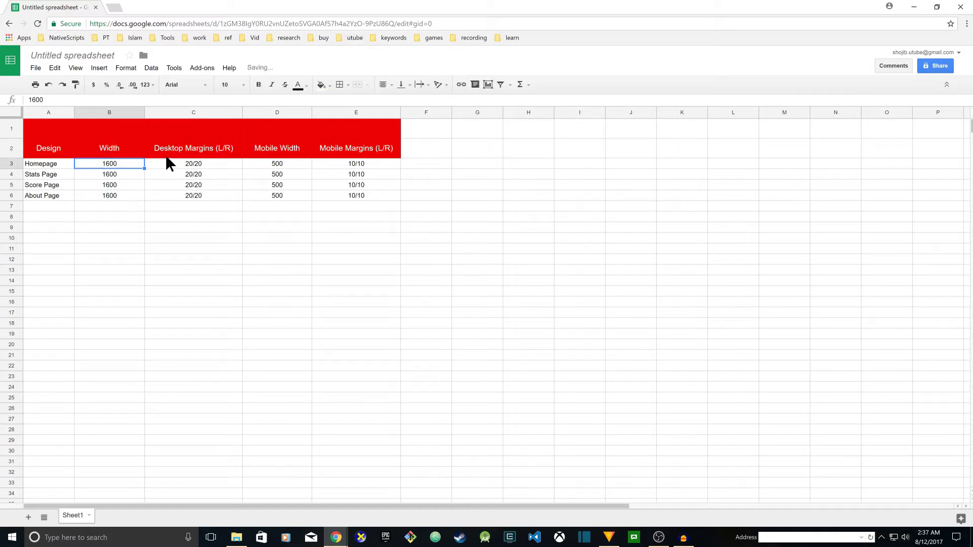
Step: Cut the word Desktop from the Desktop Margins (L/R) heading in C2 and paste it into B1
left_click(172, 153)
double_click(167, 154)
double_click(169, 146)
key("ctrl+x")
left_click(132, 124)
key("ctrl+v")
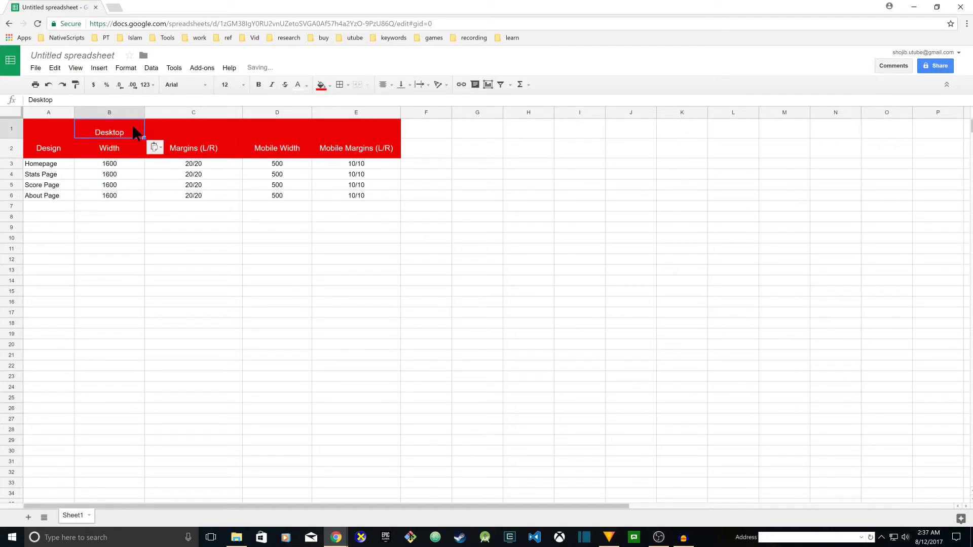
Step: Cut the word Mobile from the Mobile Width heading in D2 and paste it into D1
left_click(181, 126)
double_click(266, 149)
double_click(266, 146)
key("ctrl+x")
left_click(277, 133)
key("ctrl+v")
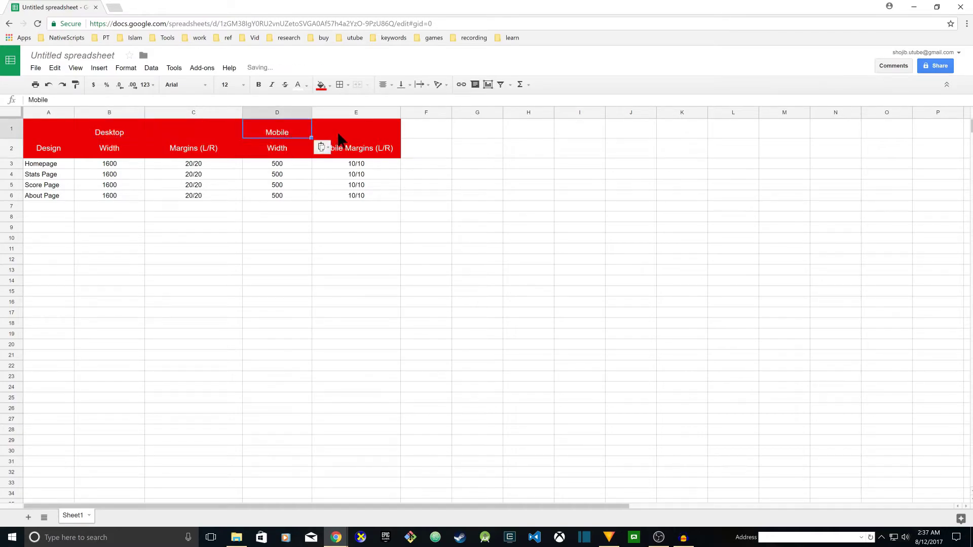
Step: Shorten the Mobile Margins (L/R) heading in E2 to Margins (L/R) by cutting out the word Mobile
left_click(337, 135)
double_click(345, 147)
double_click(331, 143)
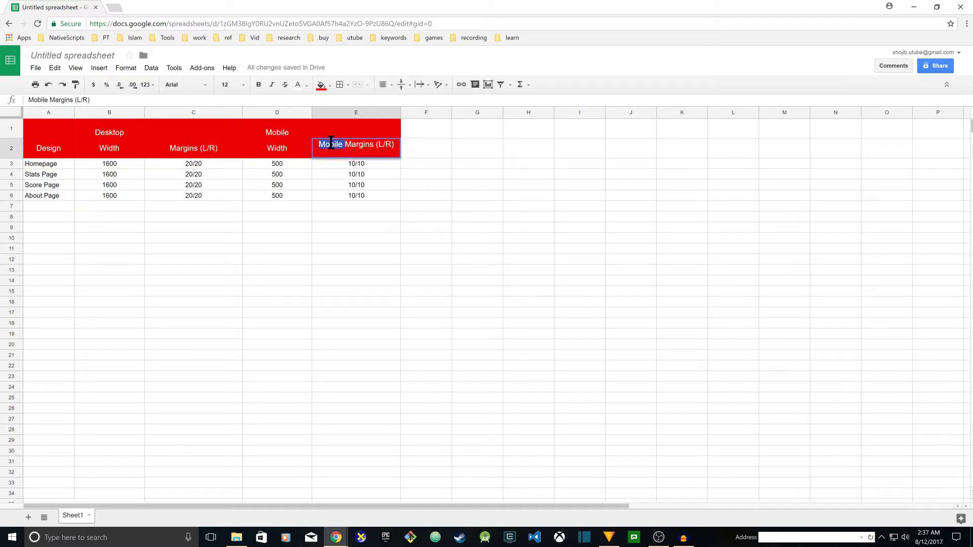
key("ctrl+x")
left_click(319, 176)
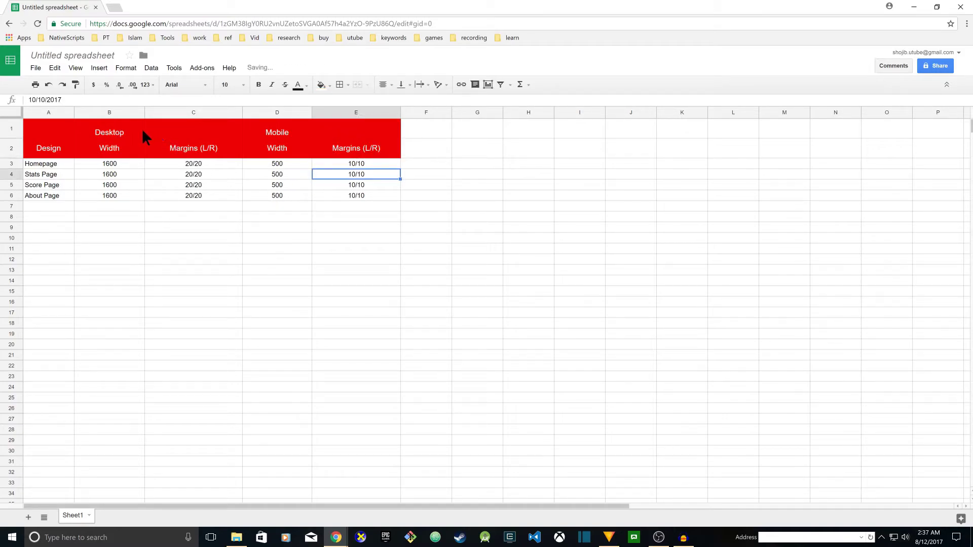
left_click(190, 162)
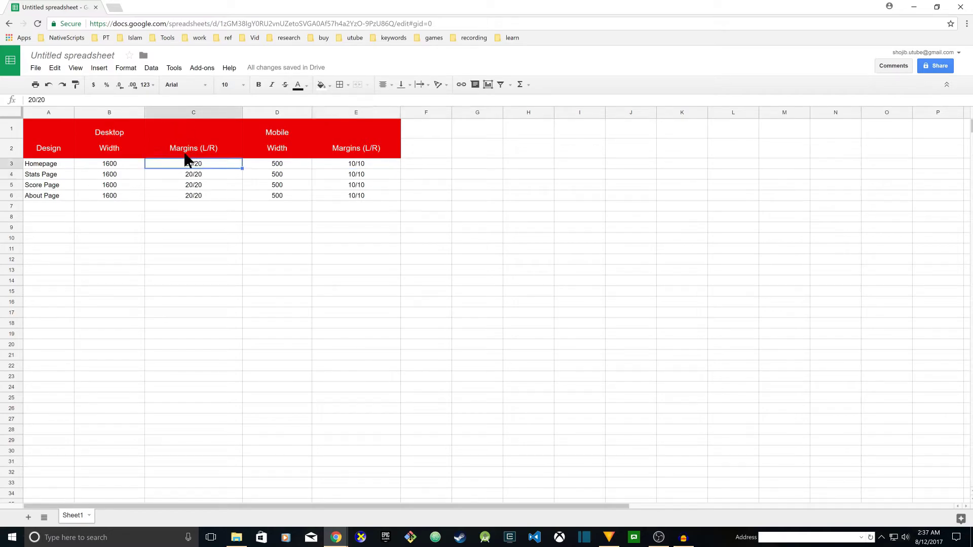
left_click(139, 164)
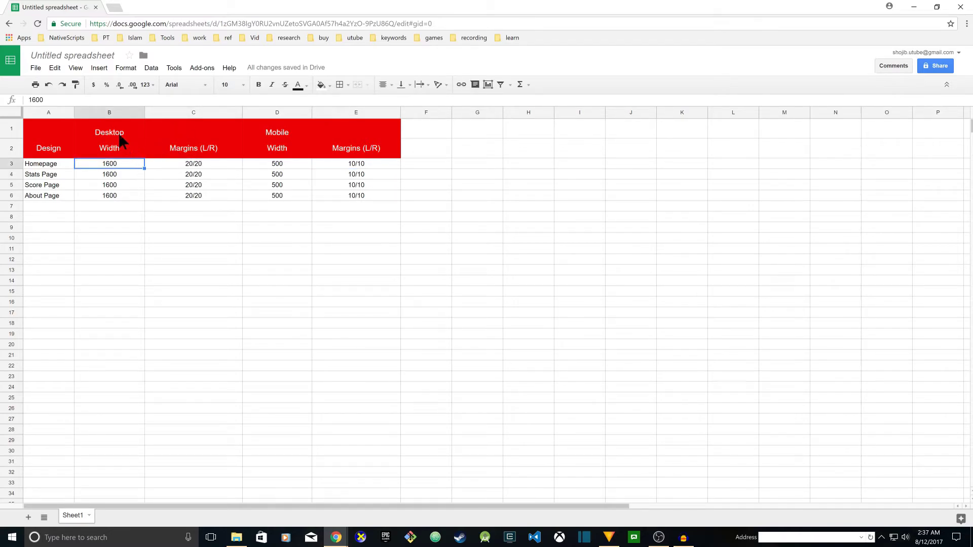
left_click(119, 136)
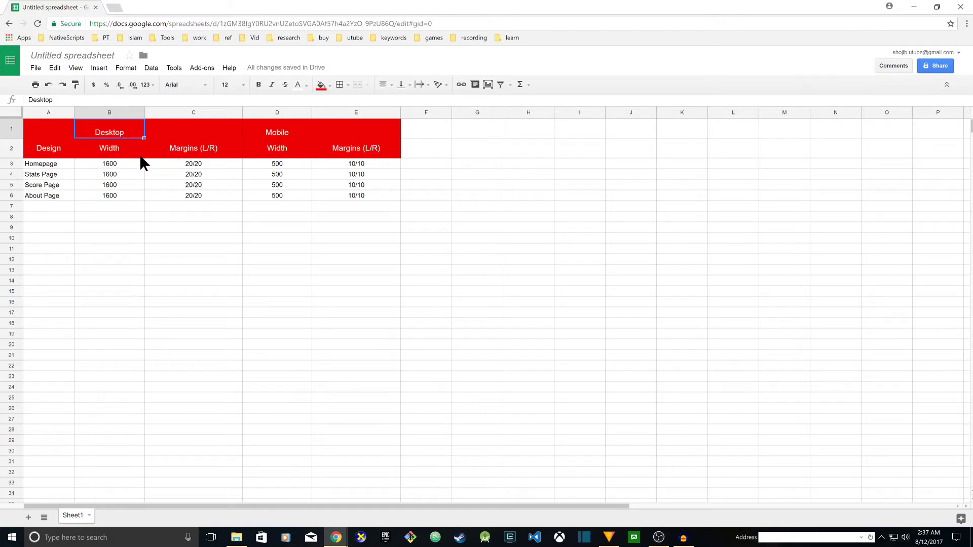
left_click(152, 150)
left_click(126, 176)
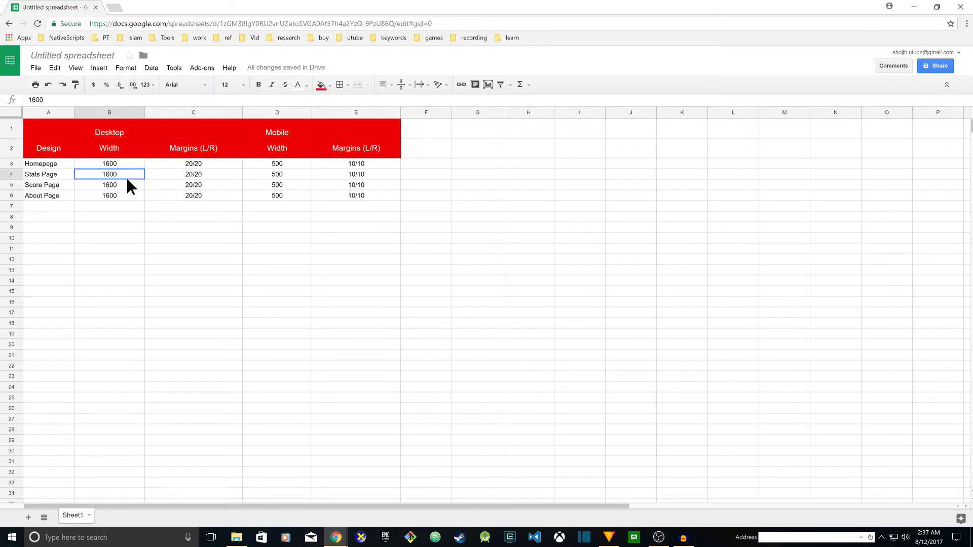
left_click(119, 126)
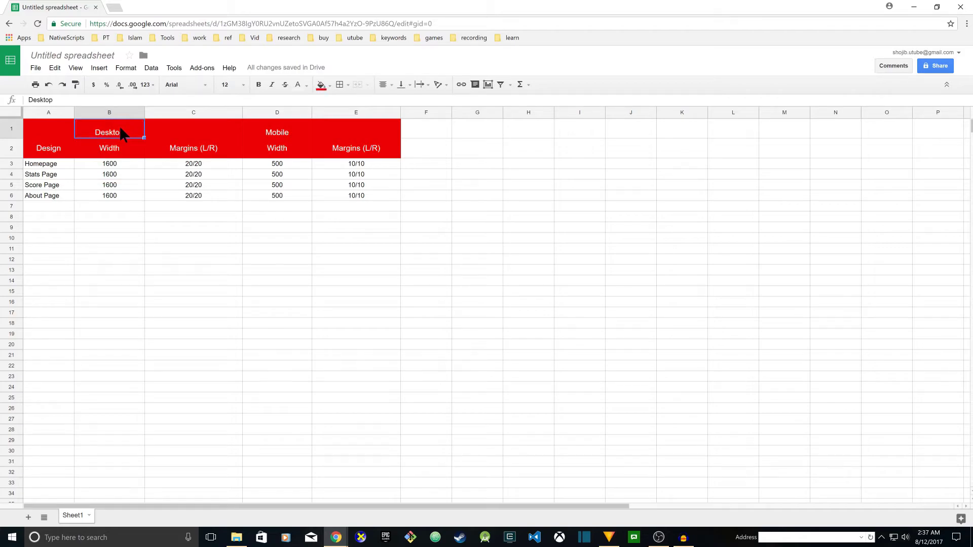
key("Down")
key("Down")
Step: Merge cells B1:C1 so the Desktop heading spans its Width and Margins columns
left_click(108, 131)
left_click_drag(144, 126, 171, 128)
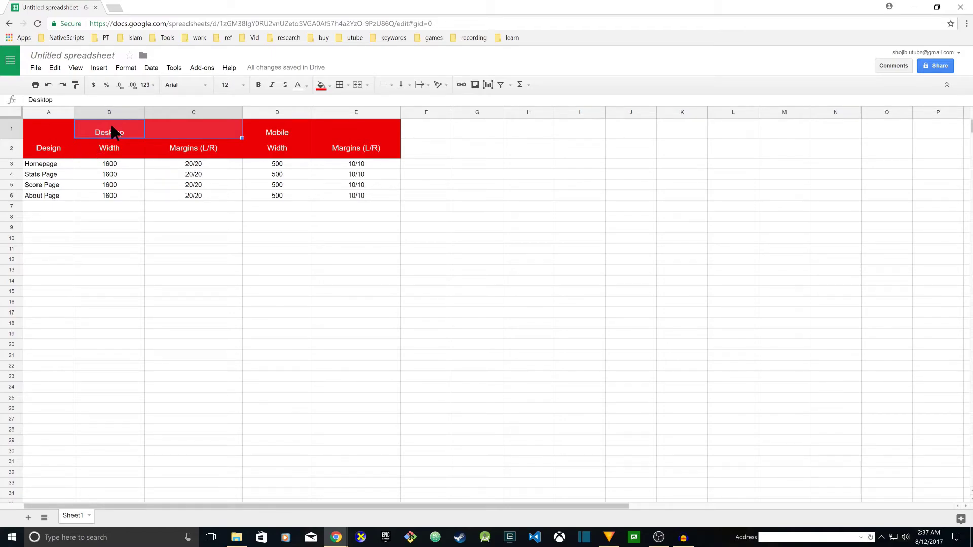
left_click(358, 84)
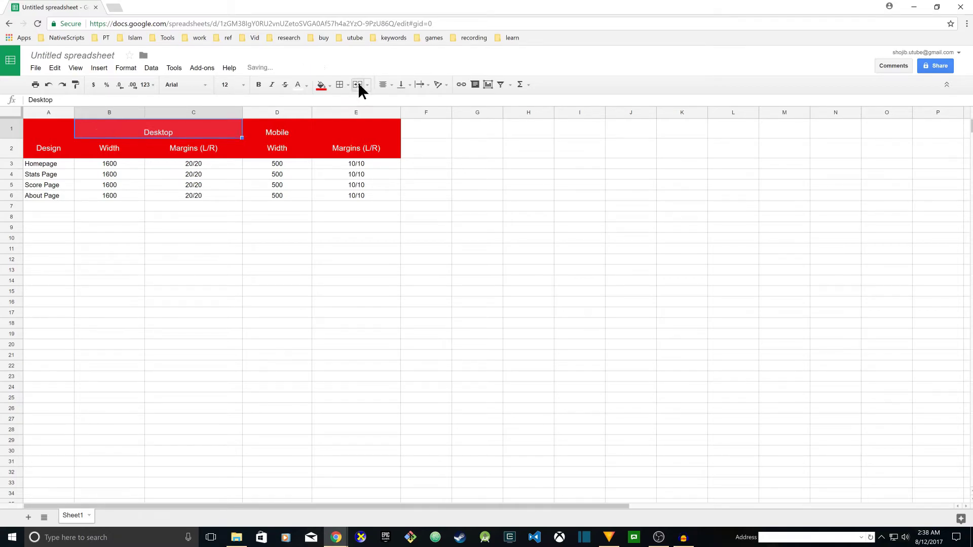
left_click(175, 127)
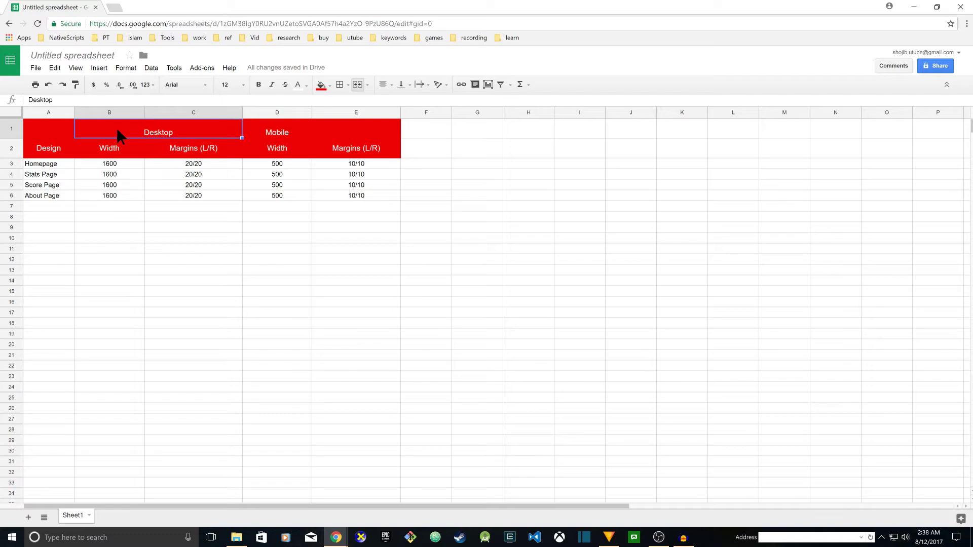
left_click(121, 151)
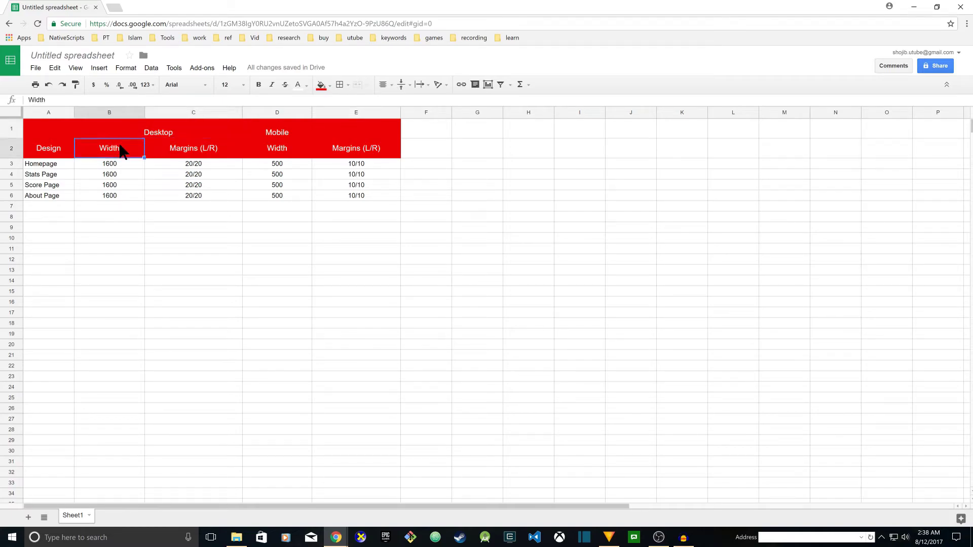
left_click(175, 153)
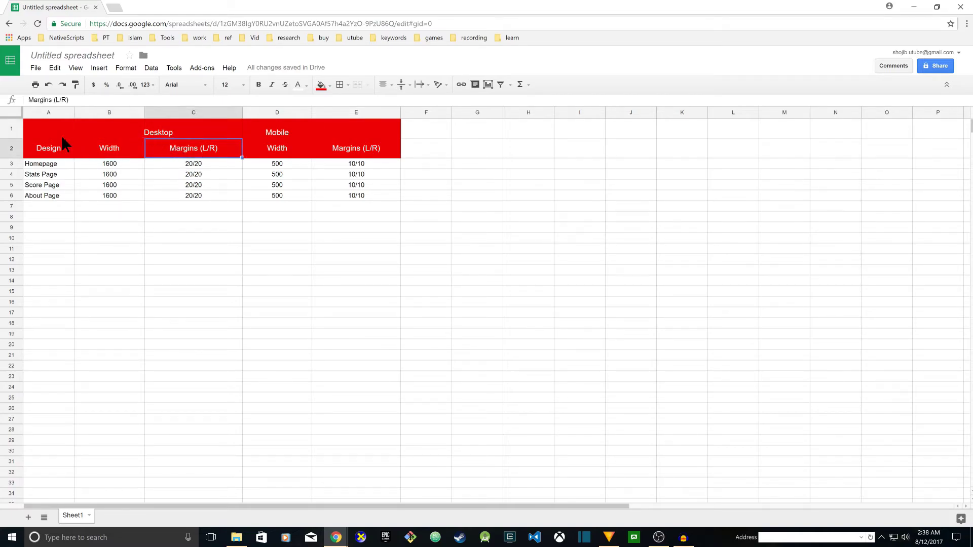
Step: Align the merged Desktop heading vertically to the middle and make it bold
left_click(162, 124)
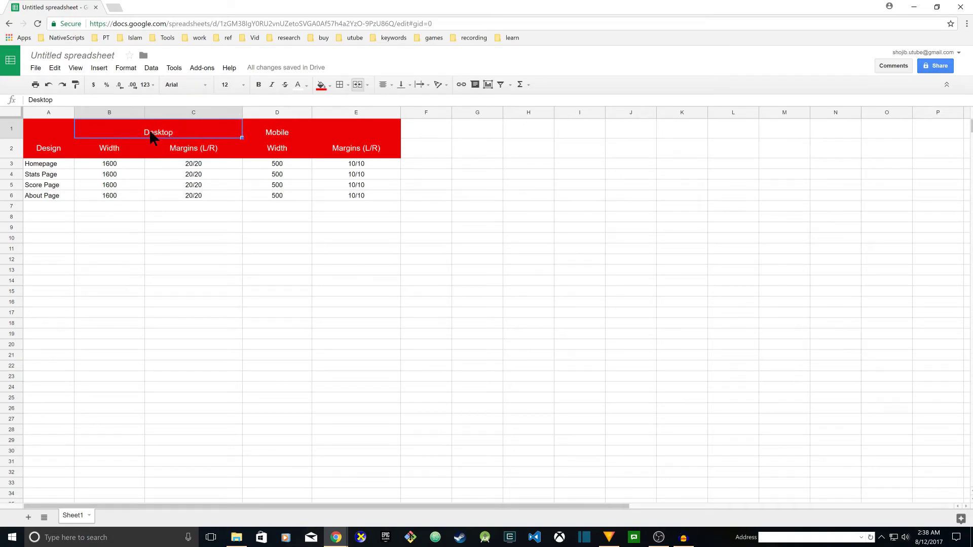
left_click(410, 84)
left_click(417, 101)
left_click(258, 84)
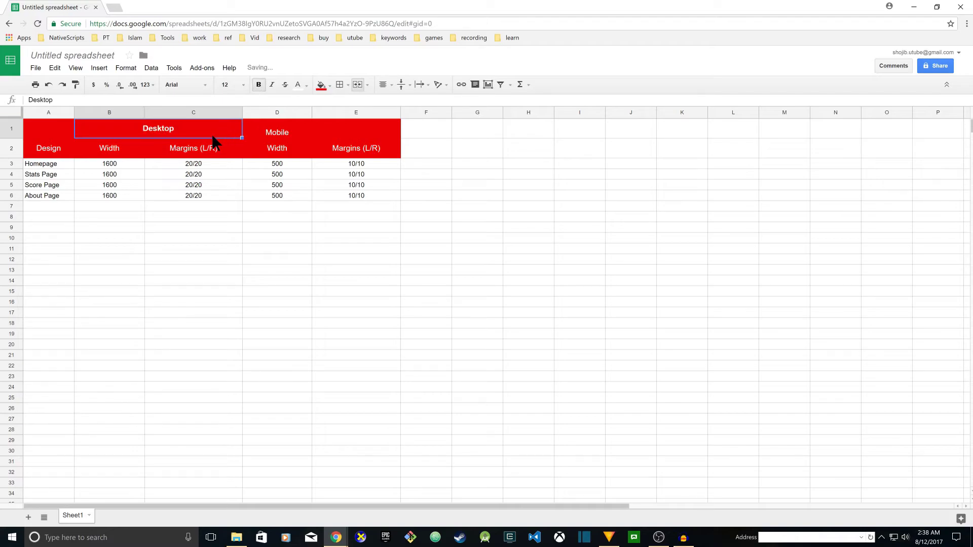
left_click(217, 167)
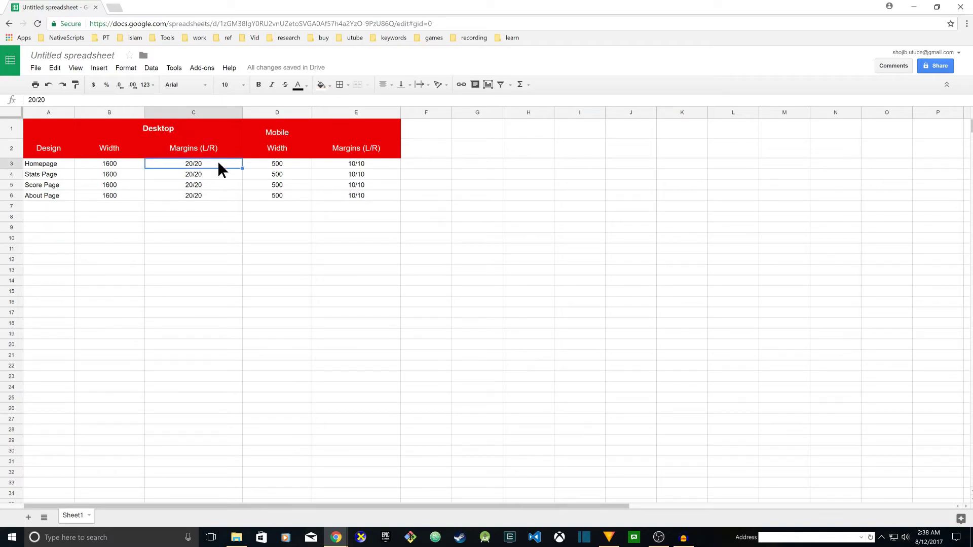
left_click(172, 133)
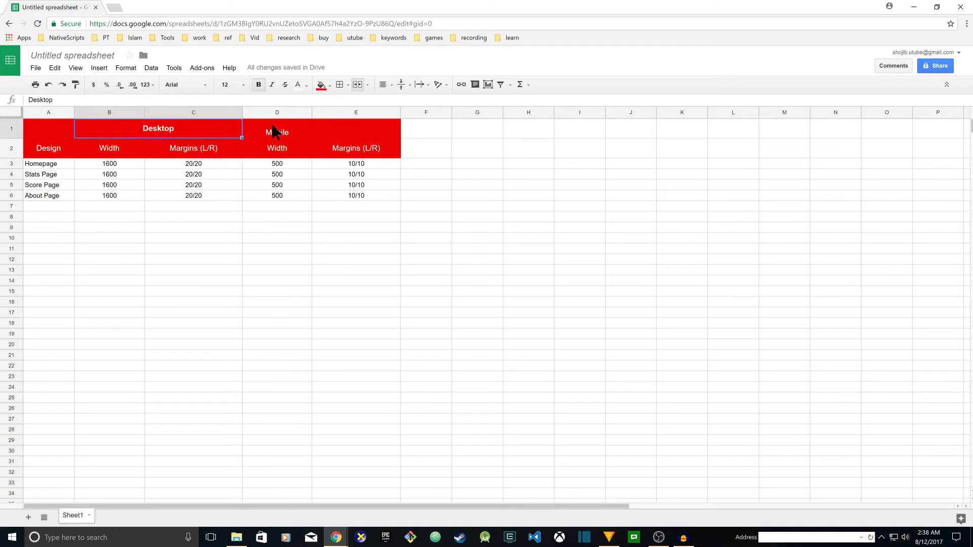
Step: Merge cells D1:E1 so the Mobile heading spans its Width and Margins columns
left_click(293, 131)
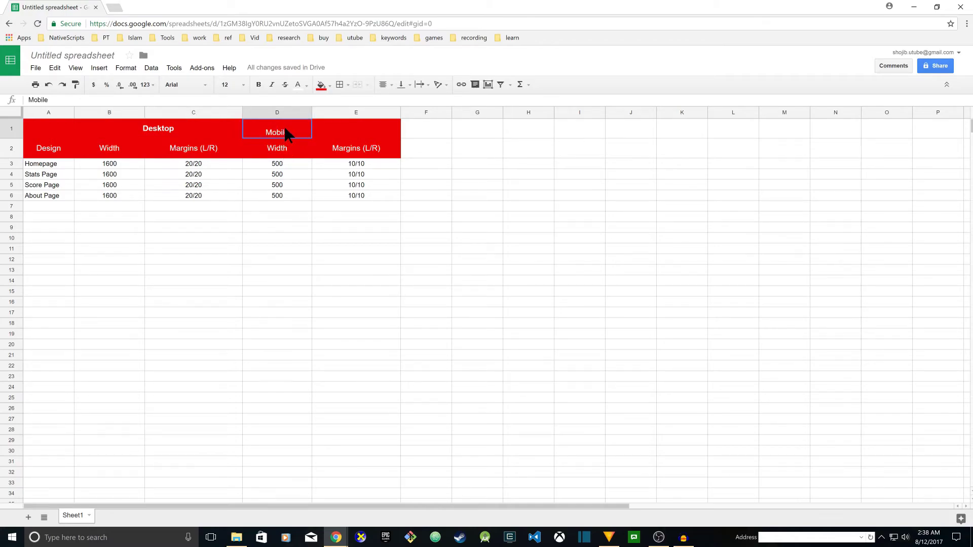
left_click_drag(284, 129, 336, 131)
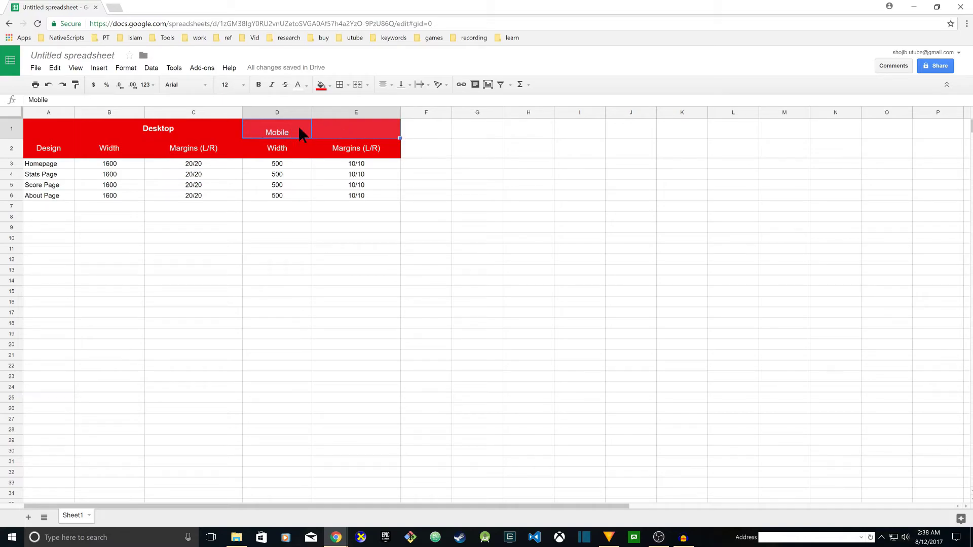
left_click(356, 85)
Step: Align the merged Mobile heading vertically to the middle and make it bold
left_click(407, 83)
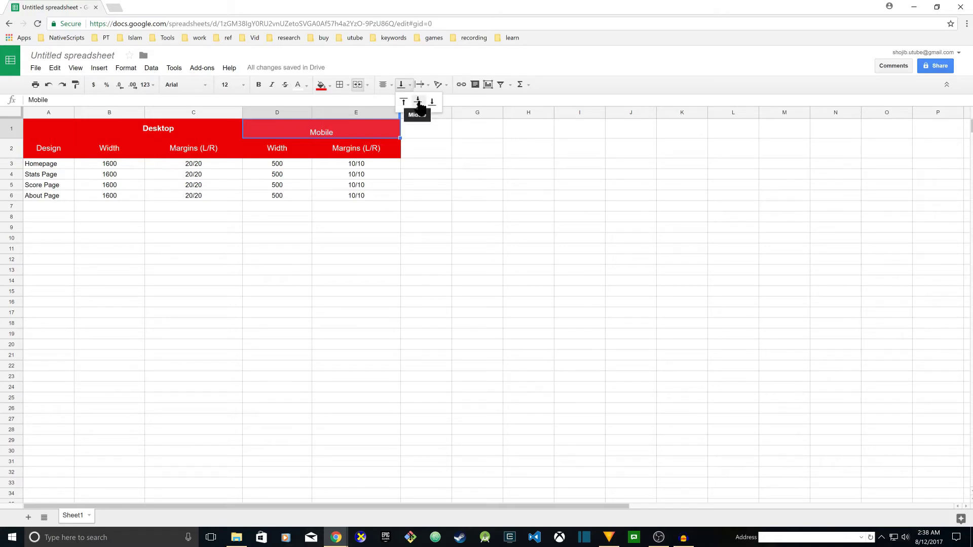
left_click(418, 103)
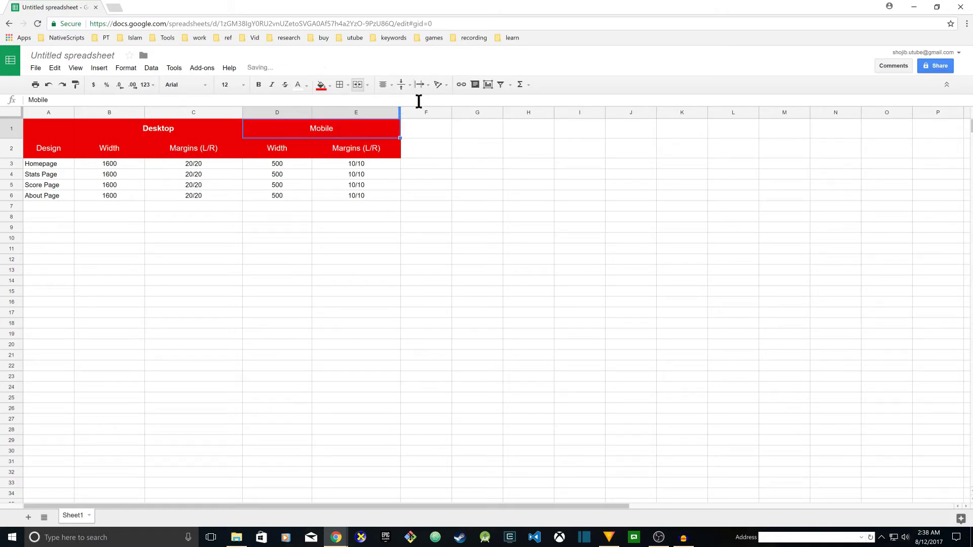
left_click(261, 85)
left_click(407, 144)
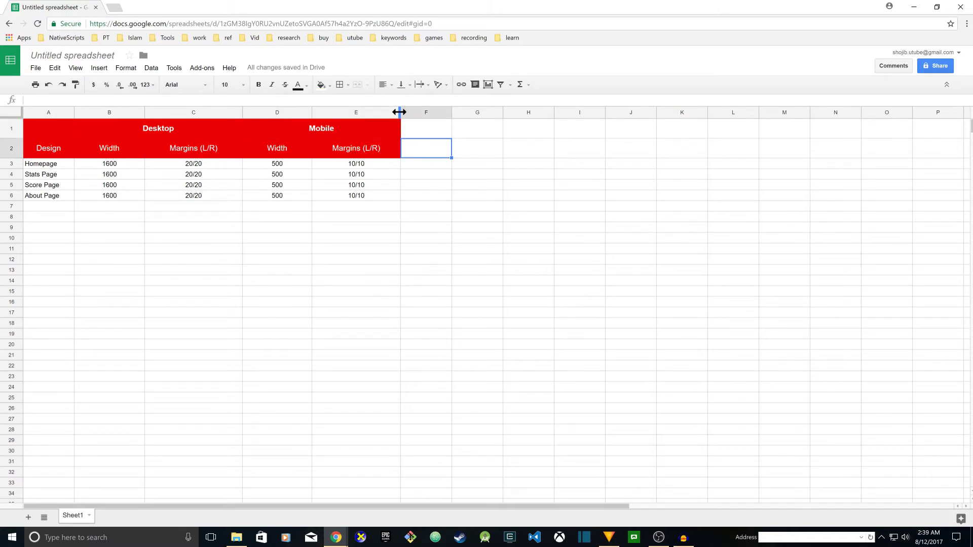
Step: Narrow column E and fit its width to the Margins (L/R) heading
left_click_drag(400, 109, 348, 108)
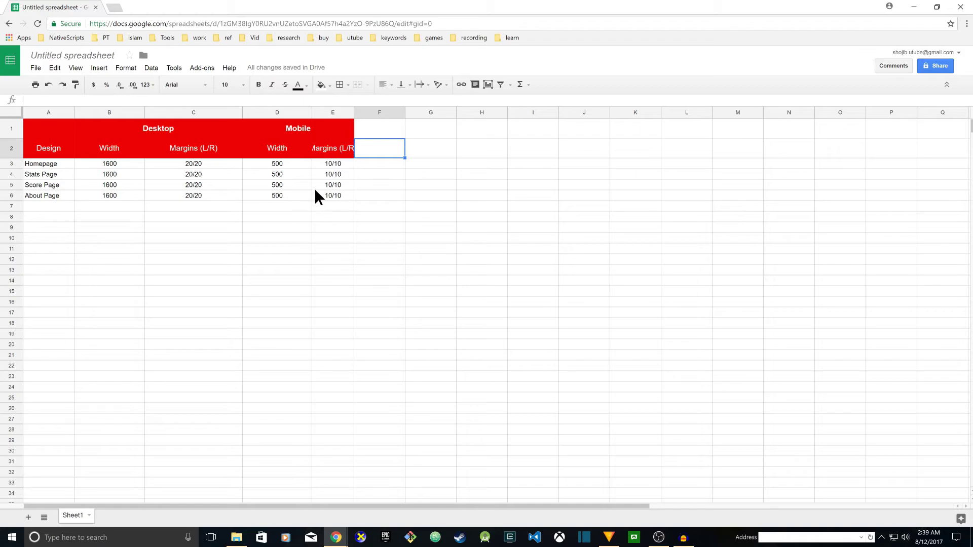
mouse_move(354, 112)
left_mouse_down()
mouse_move(398, 115)
mouse_move(344, 115)
left_mouse_up()
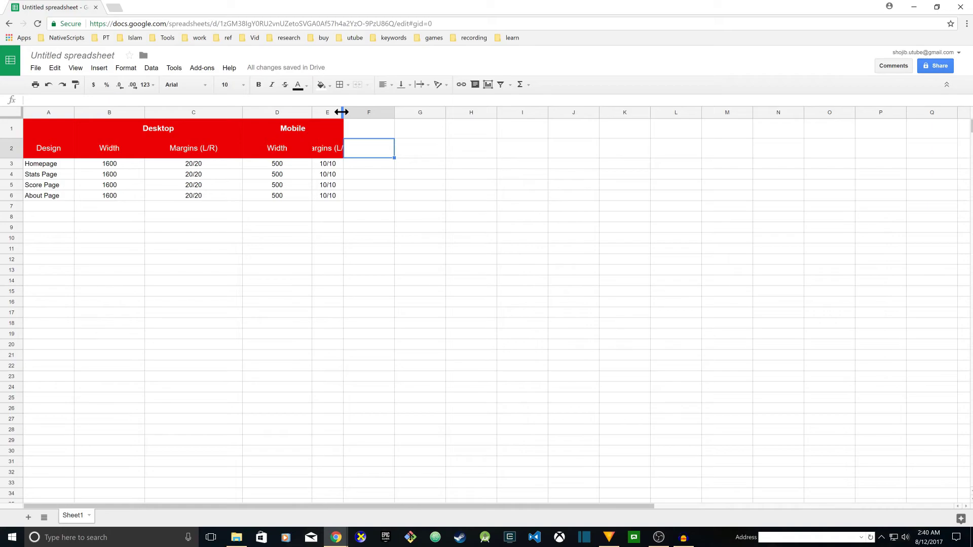
double_click(343, 112)
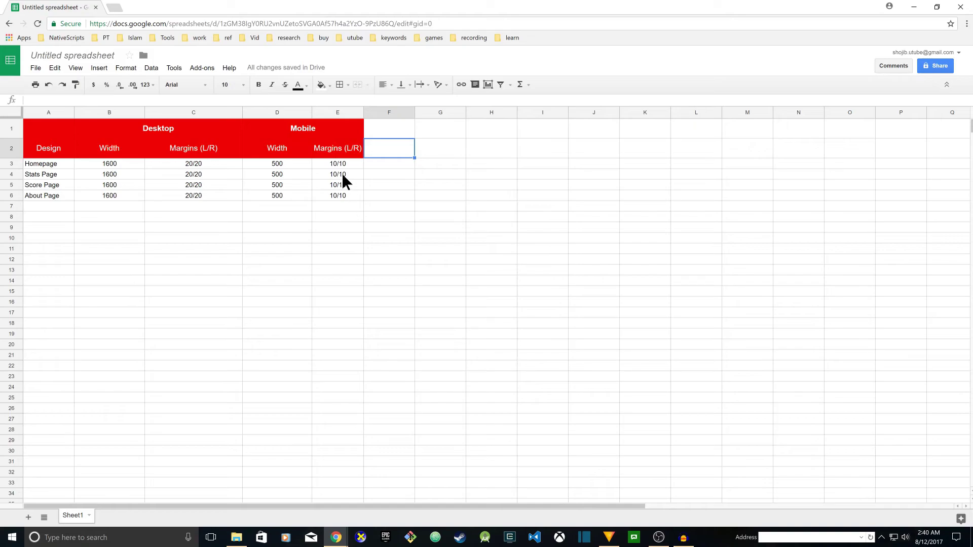
Step: Fit the widths of columns D, C, B and A to their contents
double_click(311, 112)
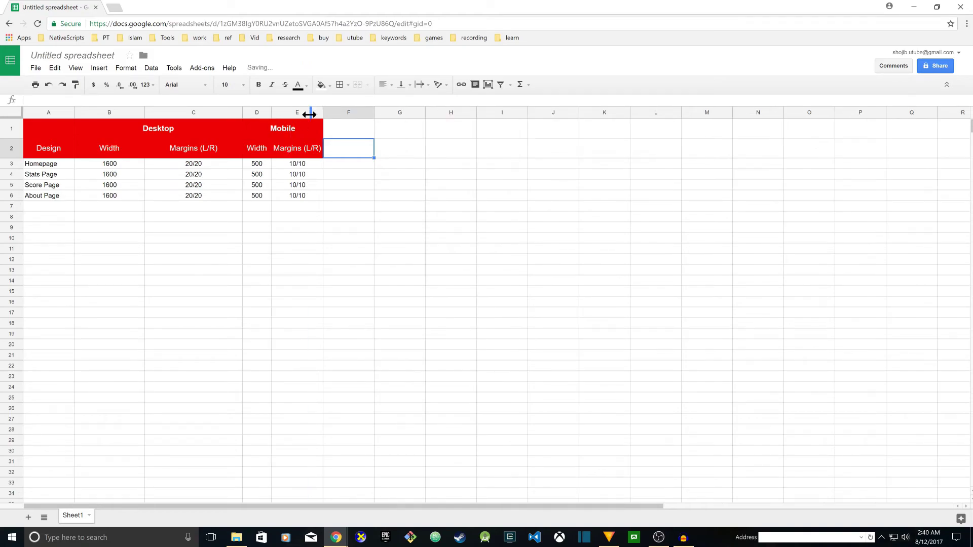
double_click(242, 112)
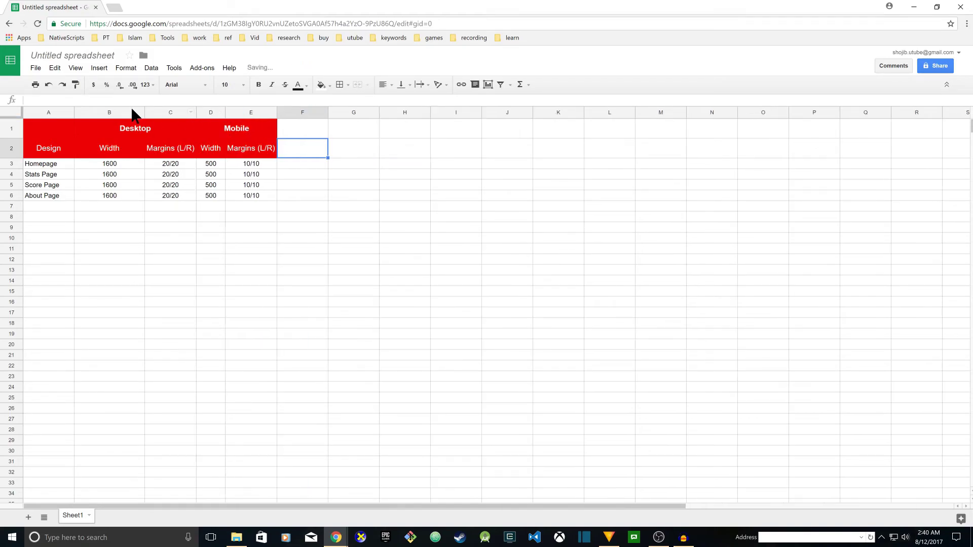
double_click(144, 110)
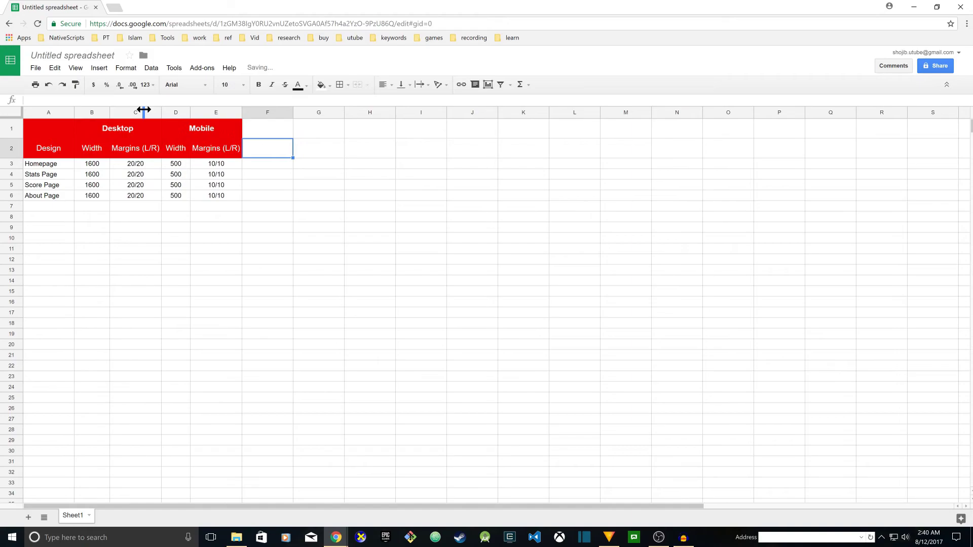
double_click(74, 110)
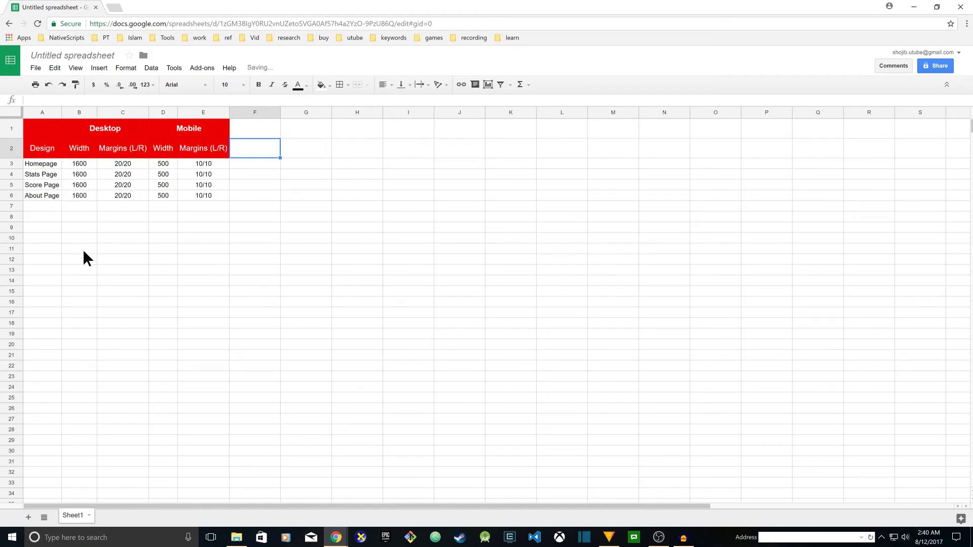
left_click(215, 225)
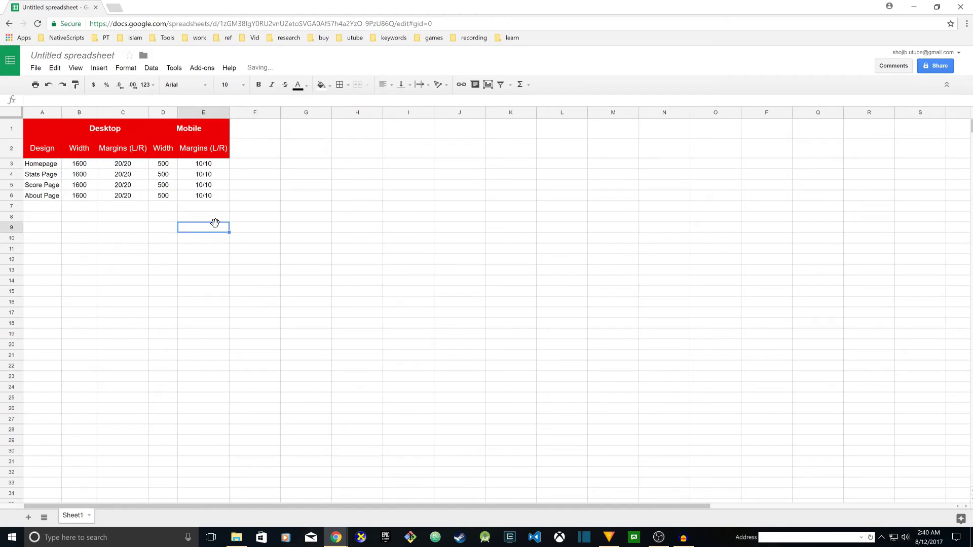
left_click(99, 274)
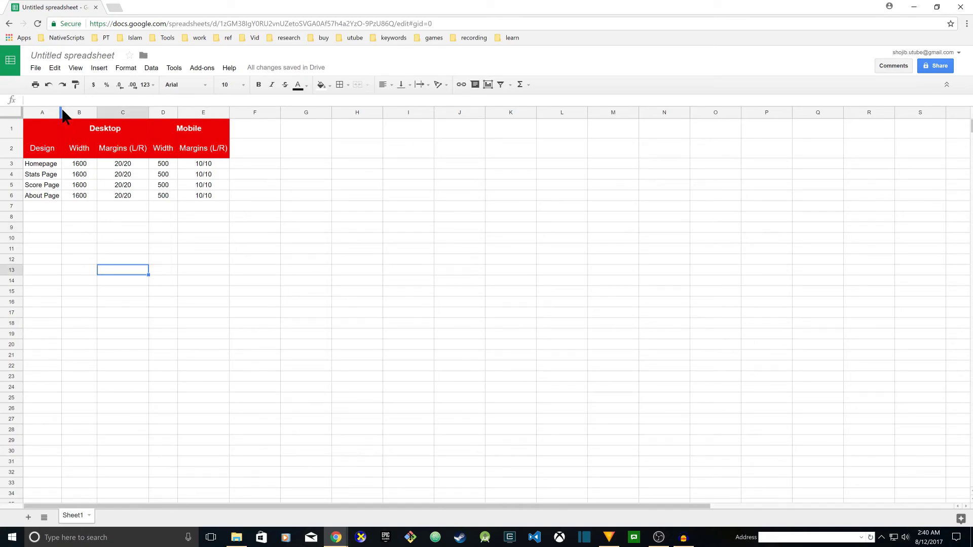
Step: Widen columns A through E manually to leave extra space around the headings and values
left_click_drag(98, 112, 347, 112)
left_click(206, 112)
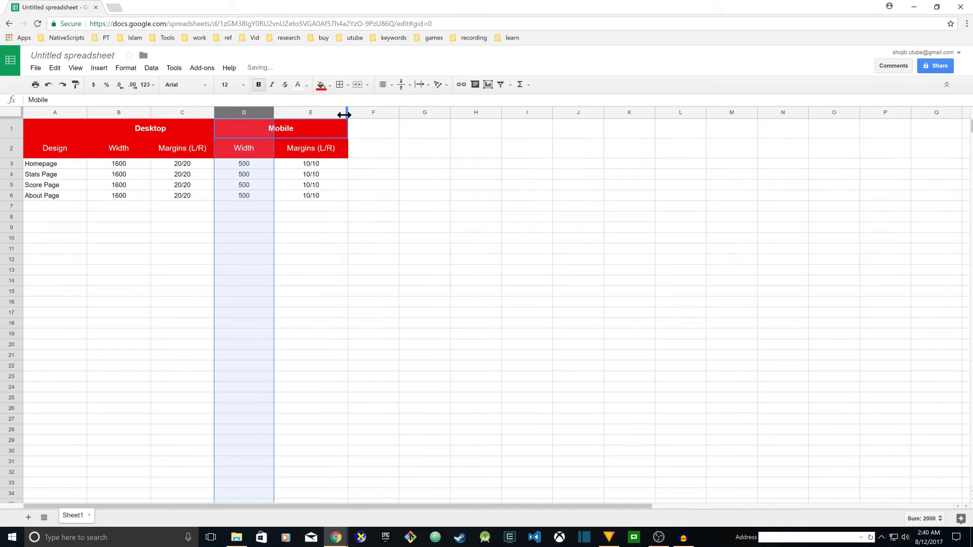
left_click(322, 241)
left_click(194, 261)
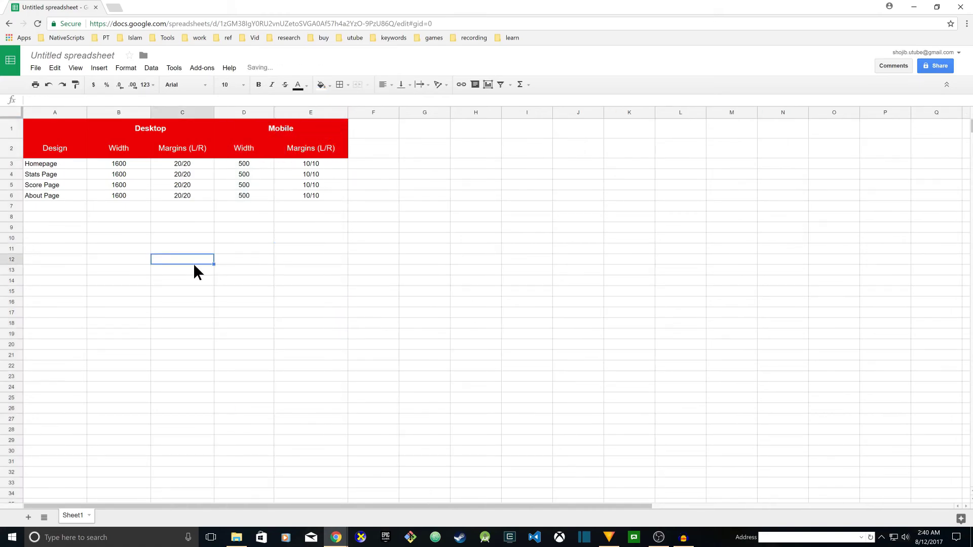
Step: Fill the design name cells A3:A7 with a light gray background
left_click_drag(33, 159, 50, 202)
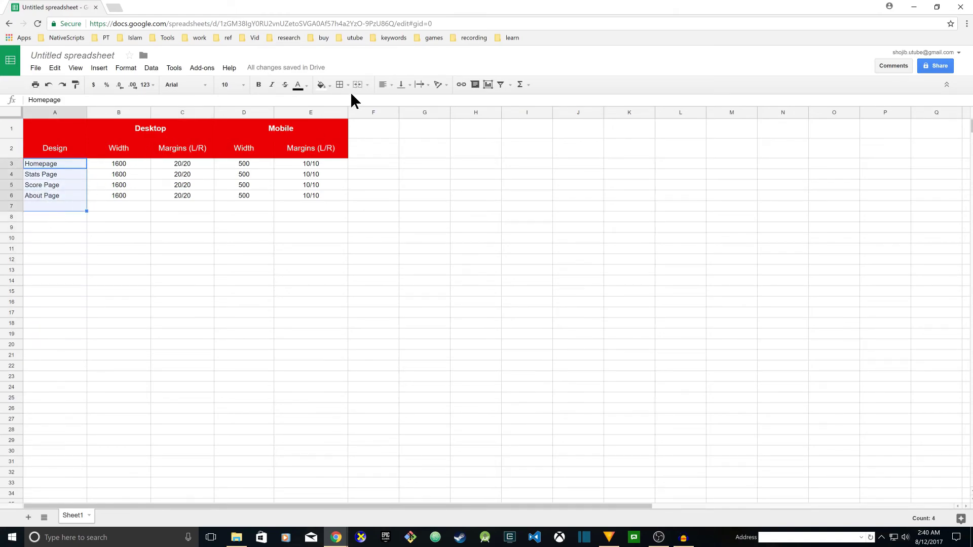
left_click(330, 84)
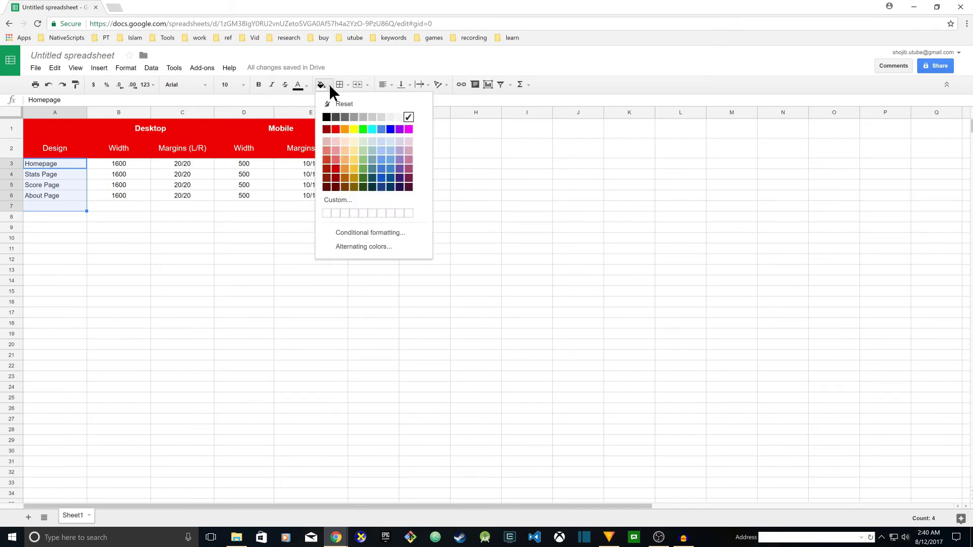
left_click(392, 122)
left_click(246, 237)
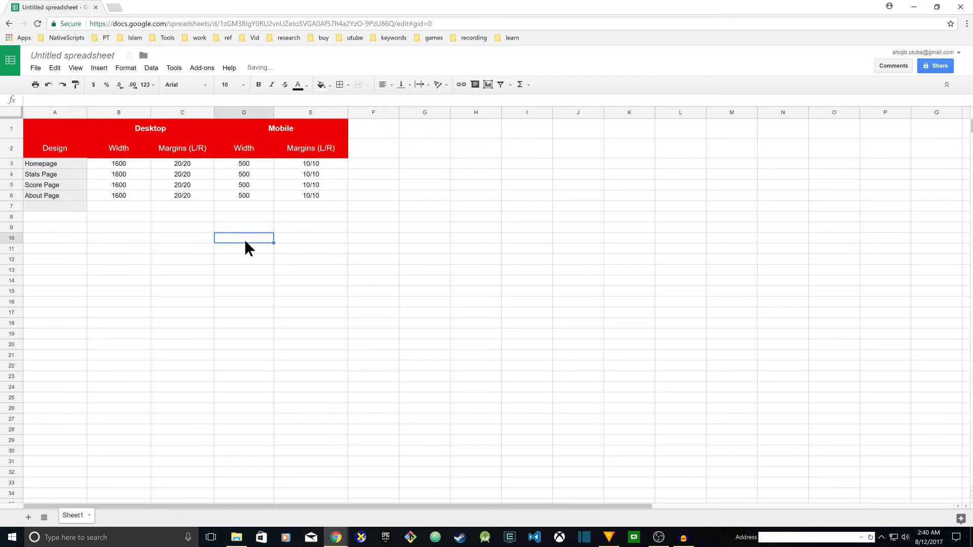
Step: Fill the desktop width and margin cells B3:C7 with a light gray background
left_click_drag(110, 165, 121, 205)
left_click(320, 195)
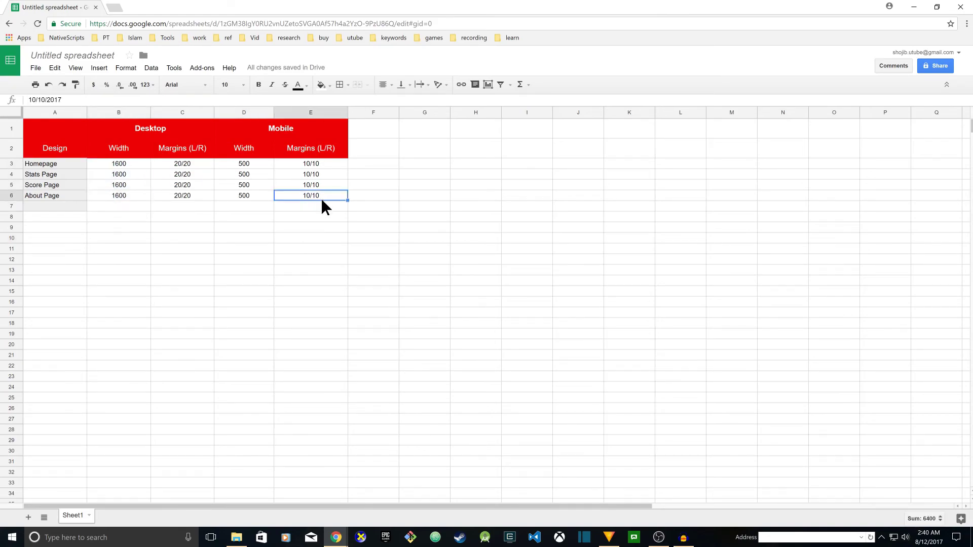
left_click(108, 163)
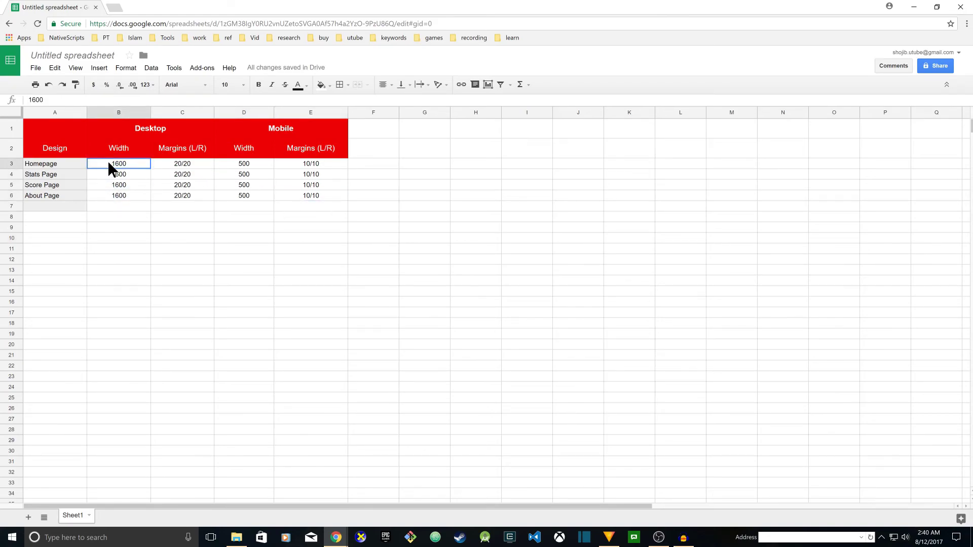
left_click_drag(103, 163, 188, 206)
left_click(329, 87)
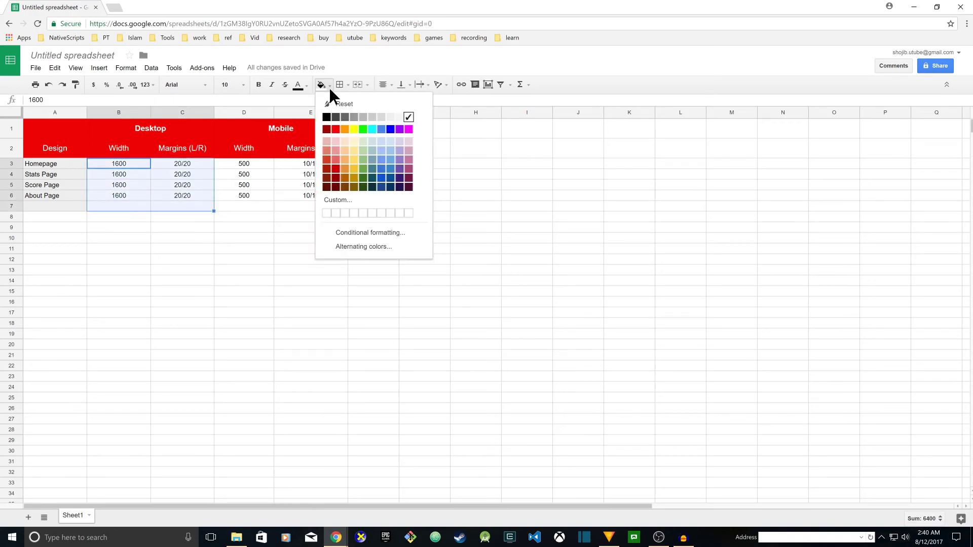
left_click(399, 118)
Step: Fill the mobile width and margin cells D3:E7 with a light gray background
left_click_drag(239, 160, 307, 203)
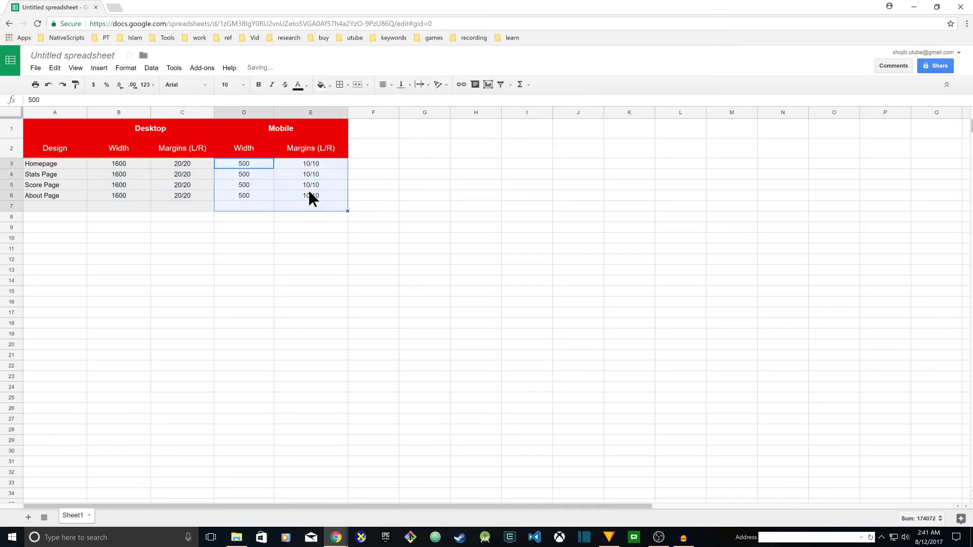
left_click(306, 86)
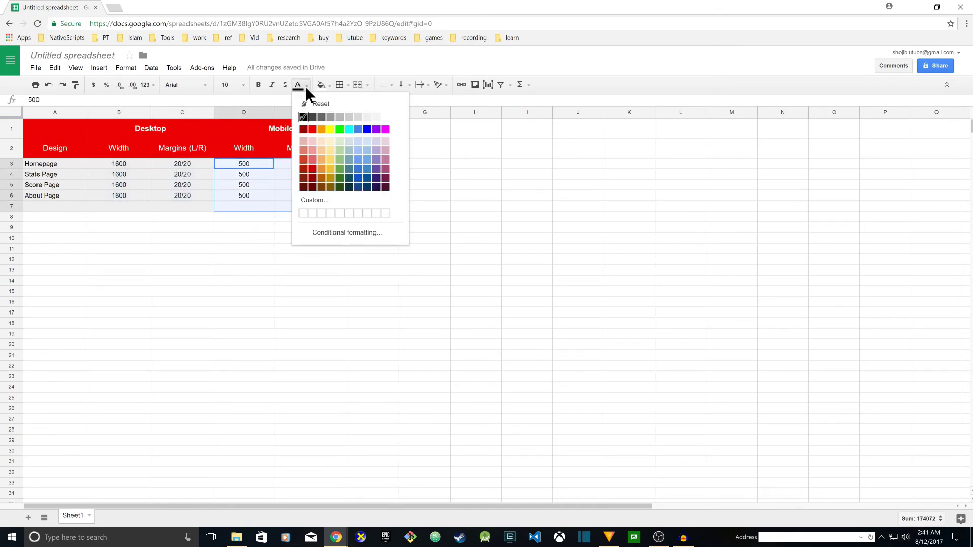
left_click(330, 84)
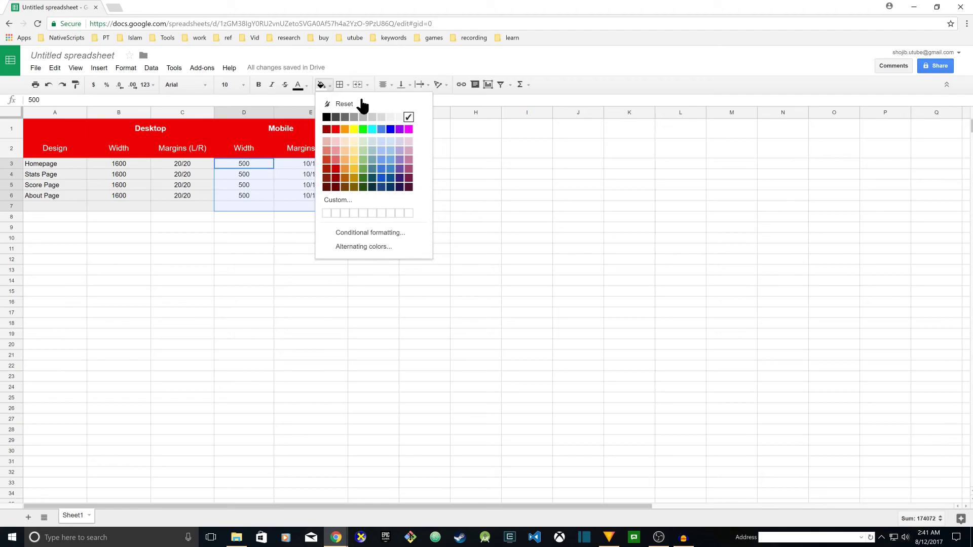
left_click(400, 118)
left_click(277, 262)
Step: Change the fill of the desktop cells B3:C7 to a darker medium gray
left_click_drag(116, 164, 206, 204)
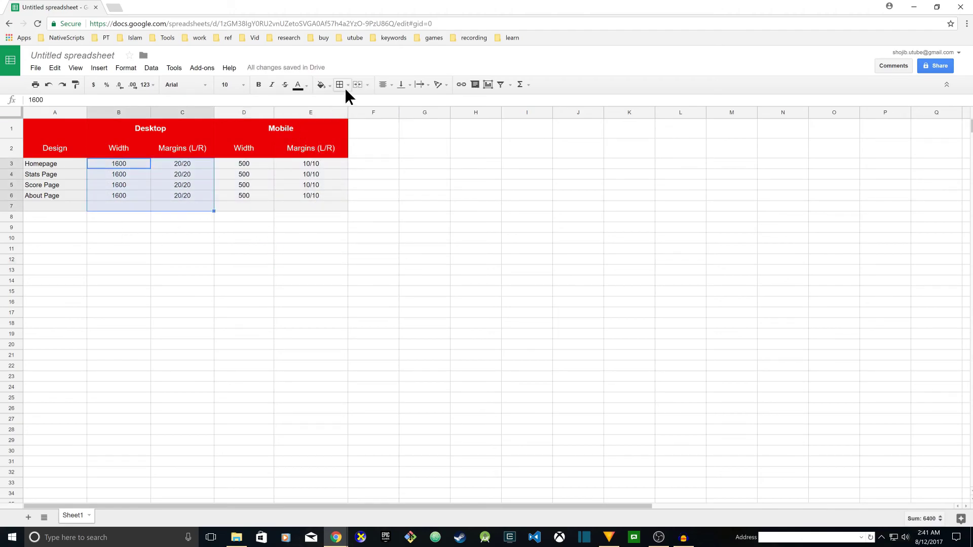
left_click(327, 85)
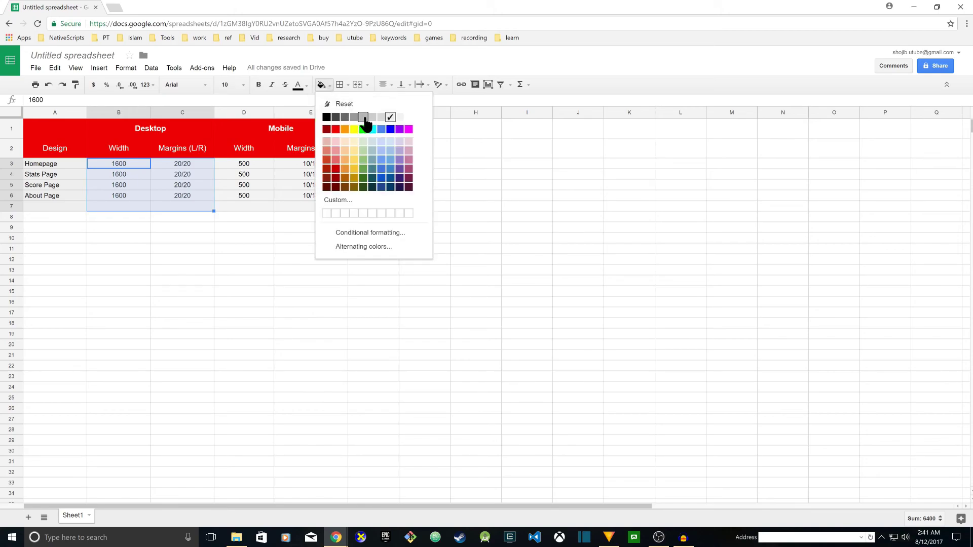
left_click(363, 118)
left_click(265, 220)
Step: Change the fill of the mobile cells D3:E7 to a gray slightly lighter than the desktop cells
left_click_drag(250, 162, 293, 205)
left_click(329, 84)
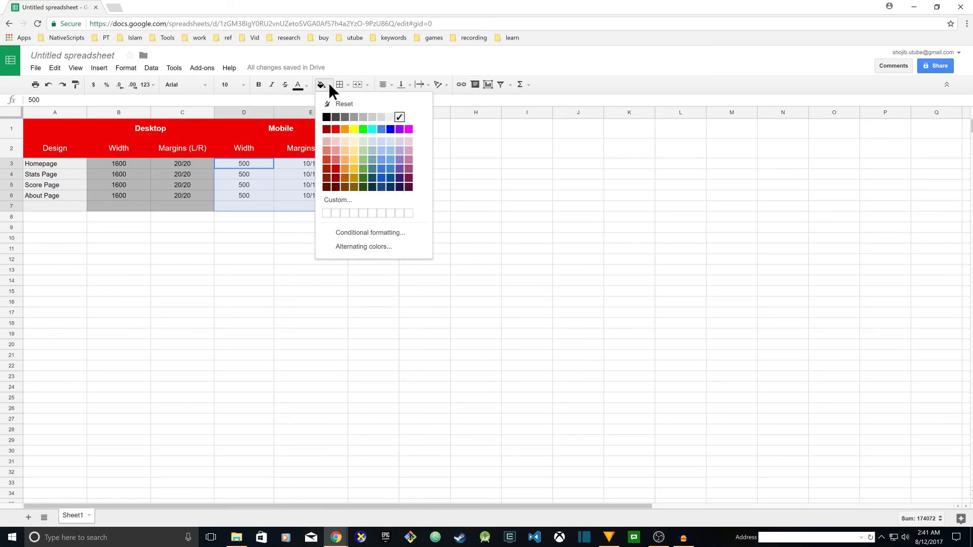
left_click(363, 118)
left_click(314, 196)
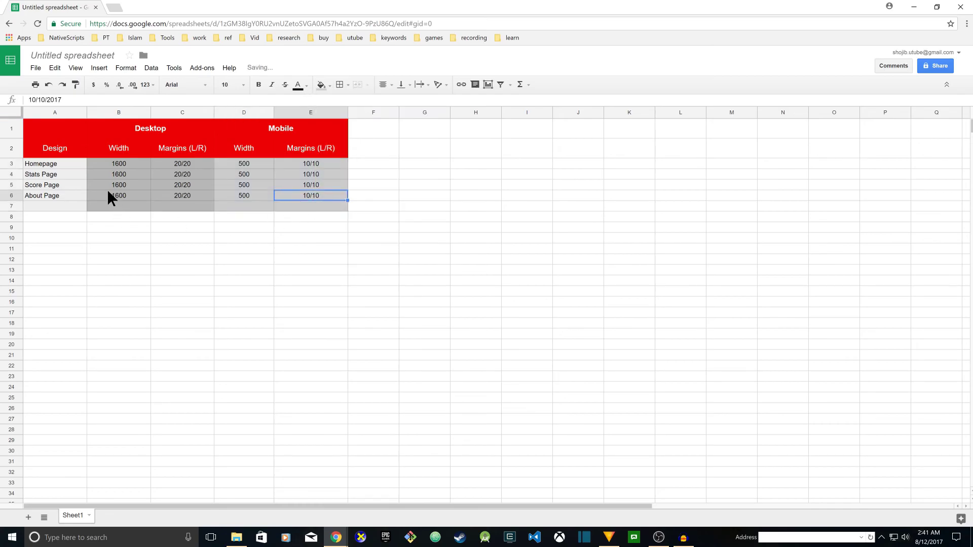
Step: Change the fill of the desktop cells B3:C7 to light pink
left_click_drag(111, 160, 200, 203)
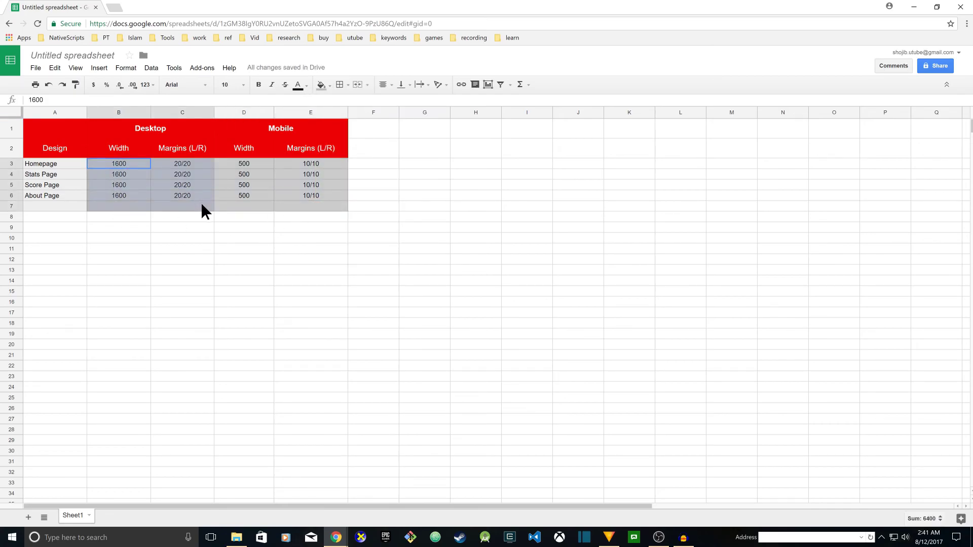
left_click(327, 85)
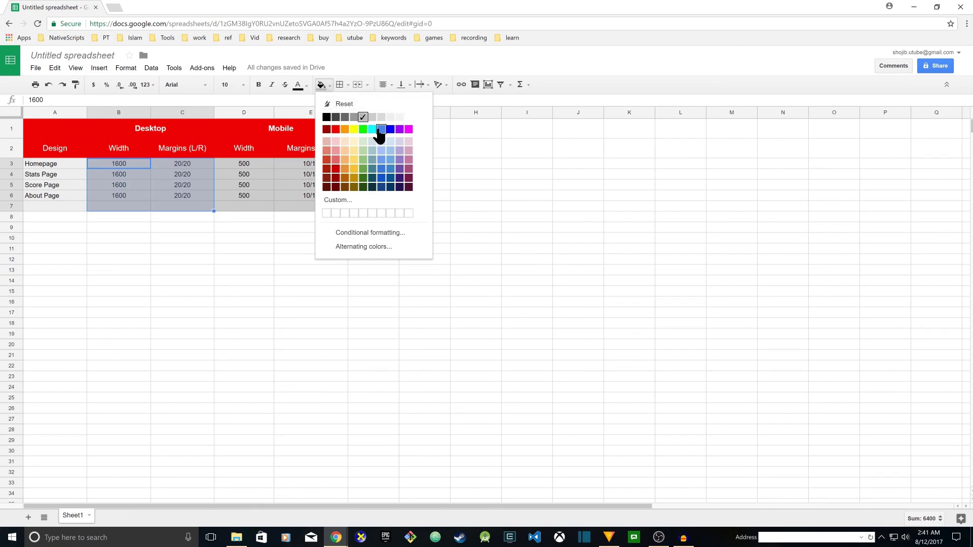
left_click(408, 151)
left_click(238, 238)
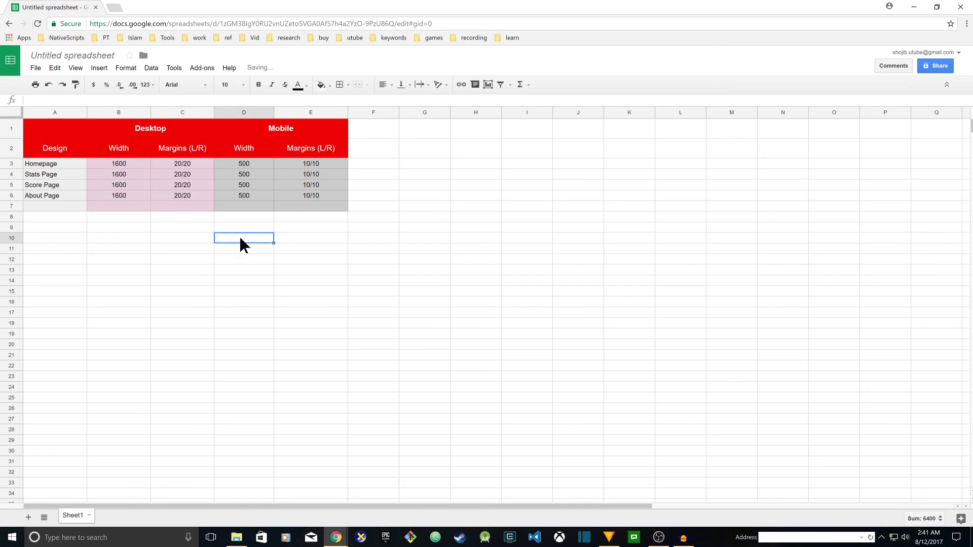
Step: Fill cells A2:A7, from the Design heading through the row below About Page, with light blue
left_click_drag(54, 162, 87, 209)
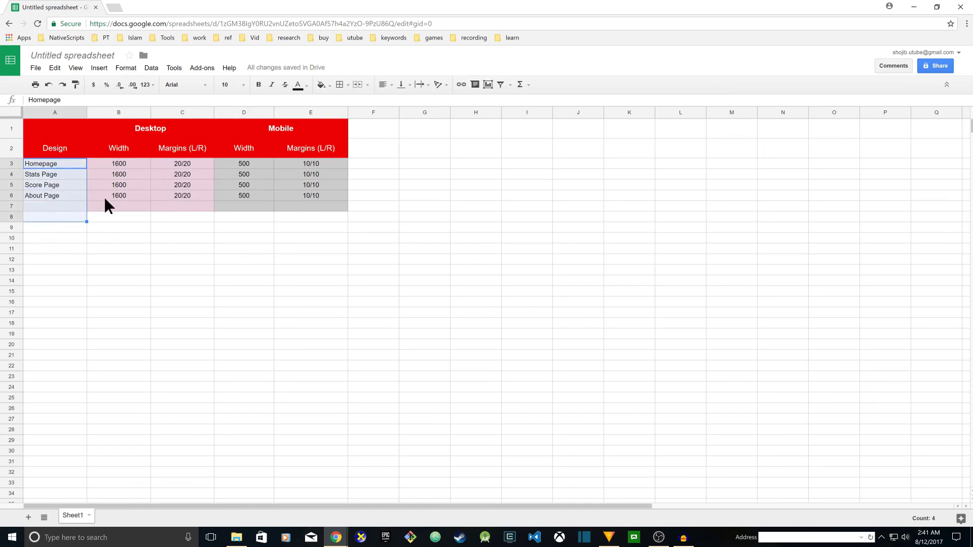
left_click(92, 235)
left_click_drag(70, 153, 65, 207)
left_click(330, 88)
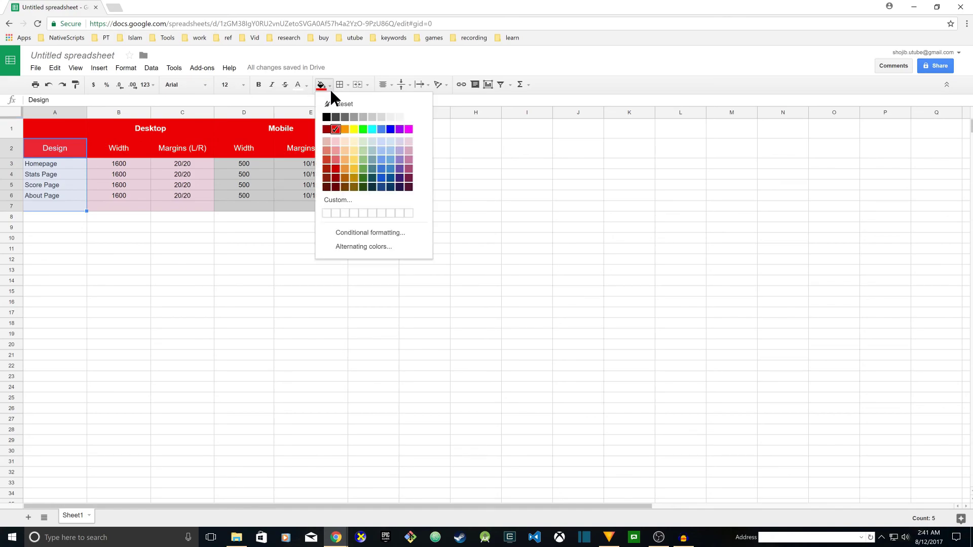
left_click(382, 158)
left_click(258, 226)
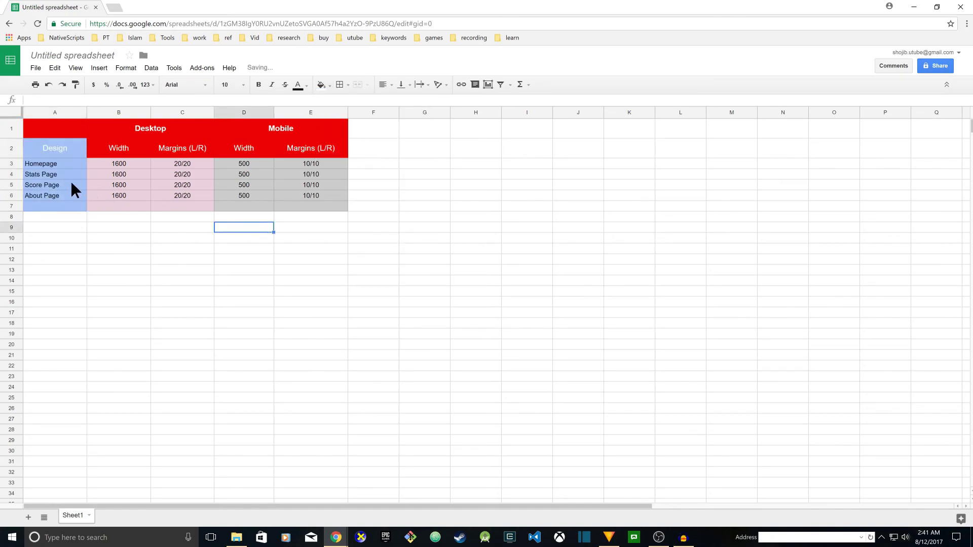
left_click(100, 208)
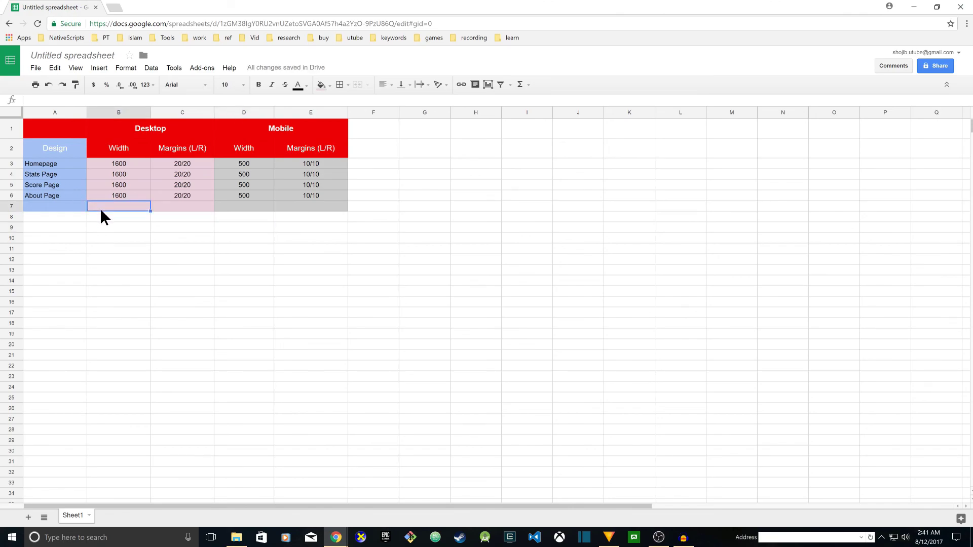
Step: Set the Design heading cell's fill back to red to match the rest of the header
left_click(83, 149)
left_click(332, 88)
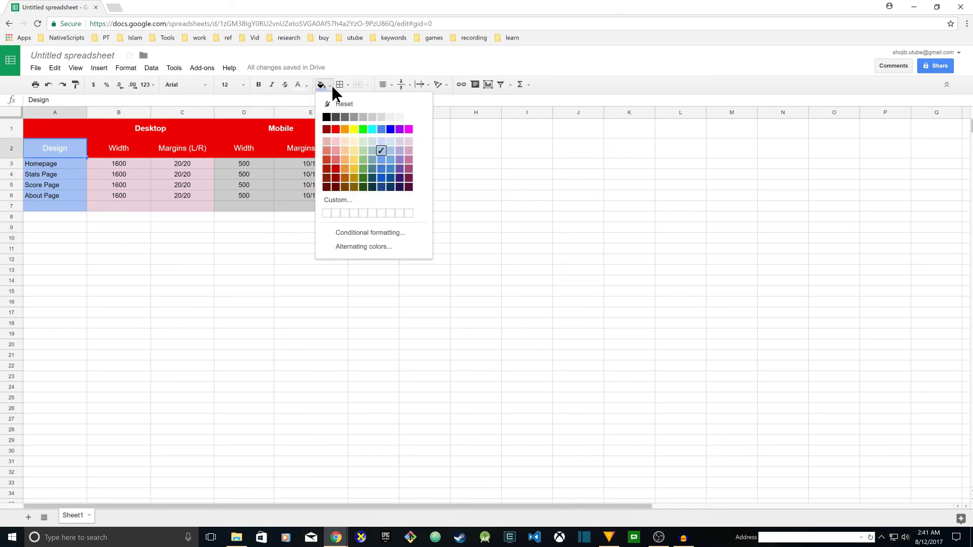
left_click(332, 128)
left_click(283, 243)
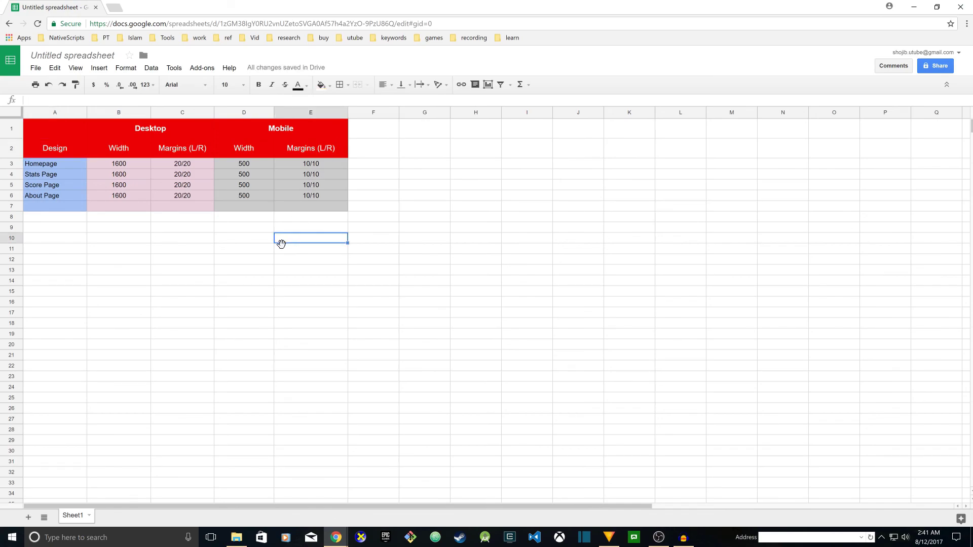
left_click(142, 131)
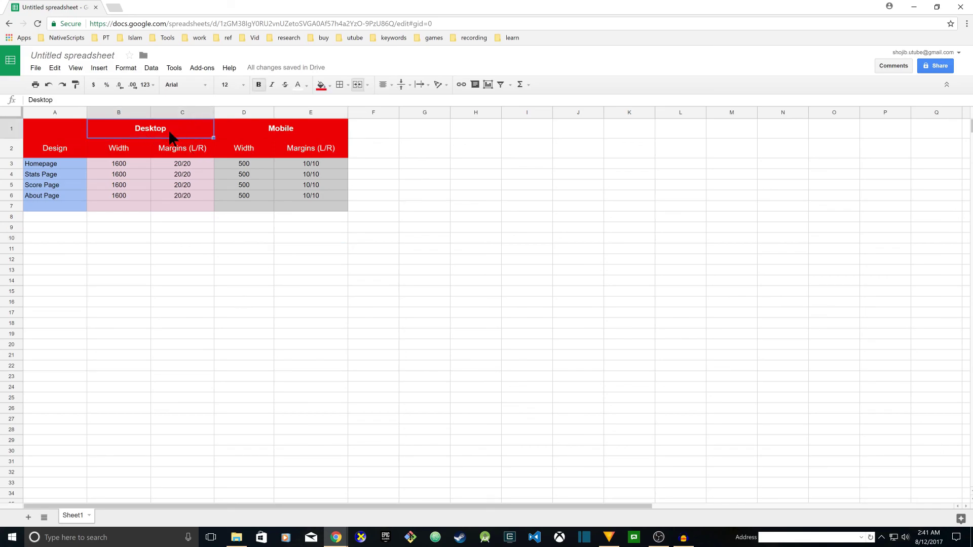
left_click(211, 216)
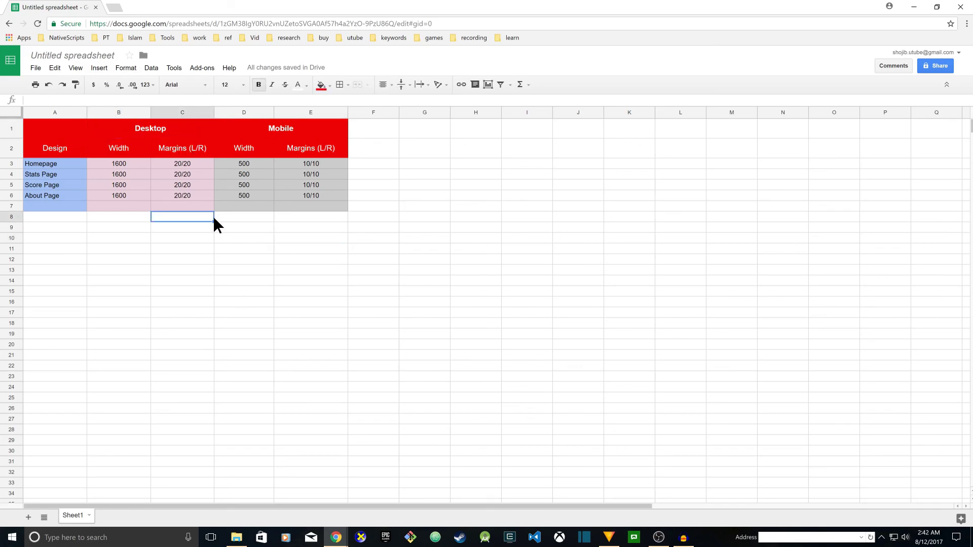
left_click(249, 163)
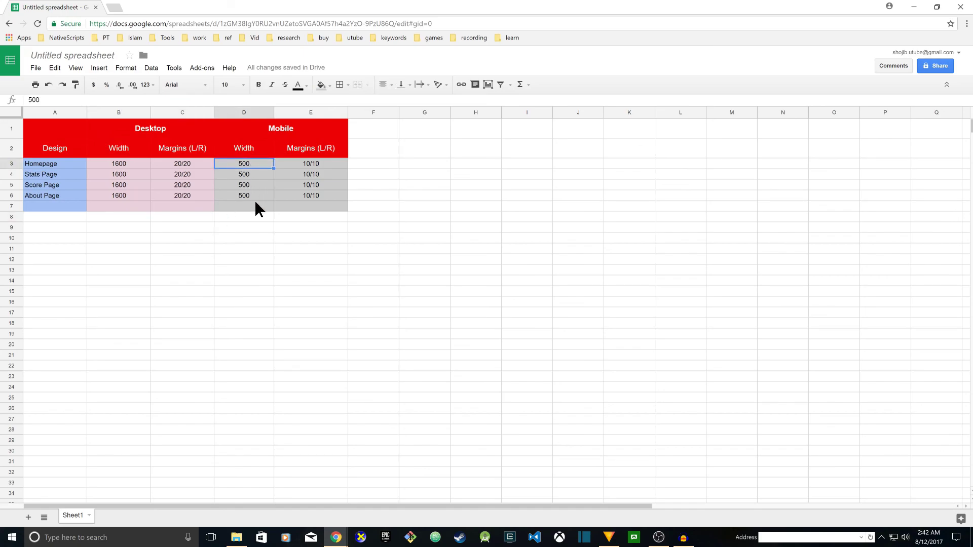
Step: Narrow column E so it closely fits the mobile Margins (L/R) heading
left_click_drag(347, 114, 313, 114)
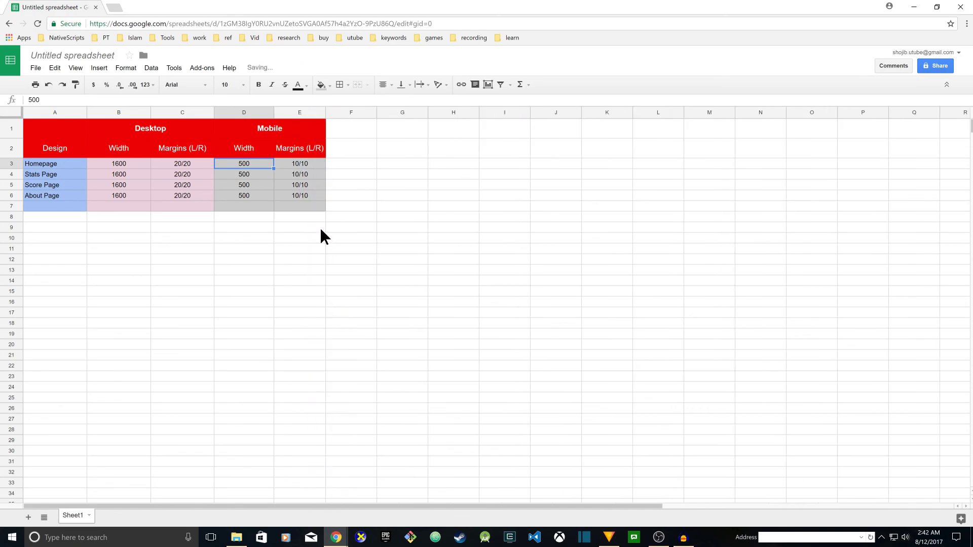
left_click(229, 215)
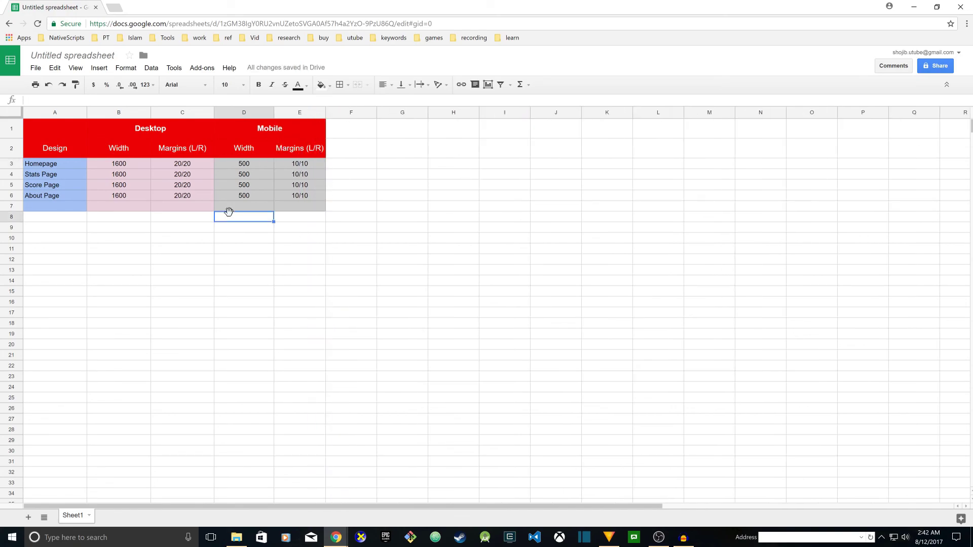